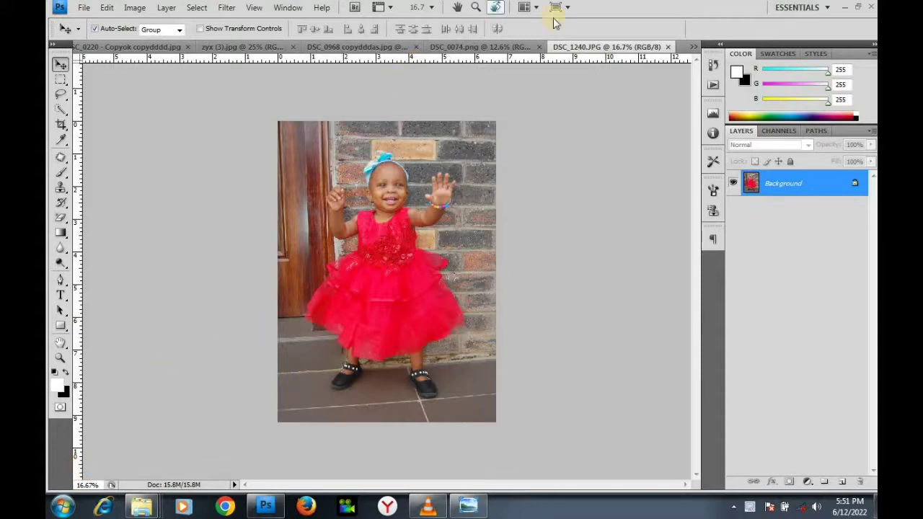
Step: Look through the other open photos from DSC_0074.png to DSC_0220 and return to DSC_1240.JPG
{"action": "left_click", "coordinate": [495, 48]}
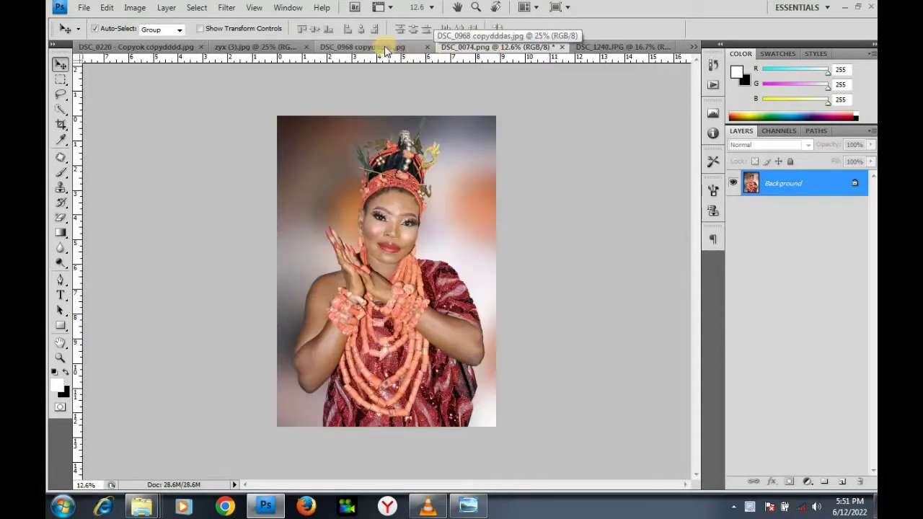
{"action": "left_click", "coordinate": [371, 46]}
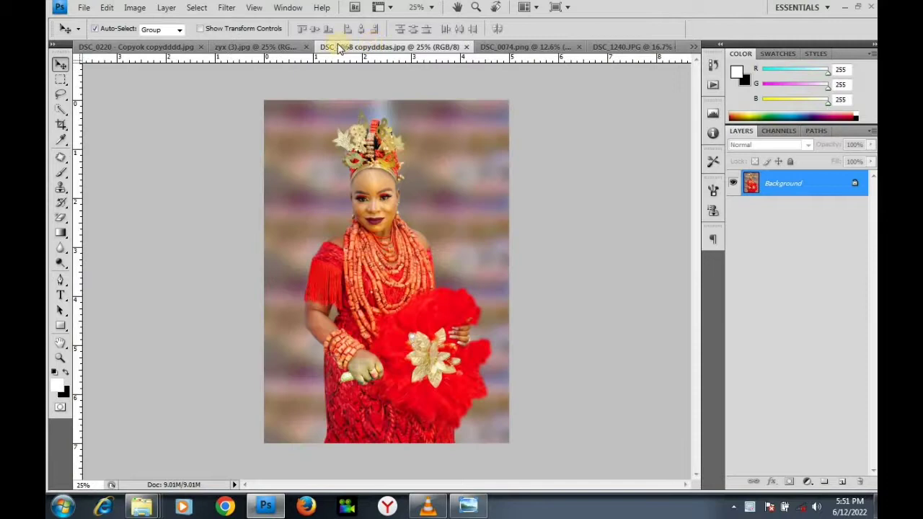
{"action": "left_click", "coordinate": [245, 46]}
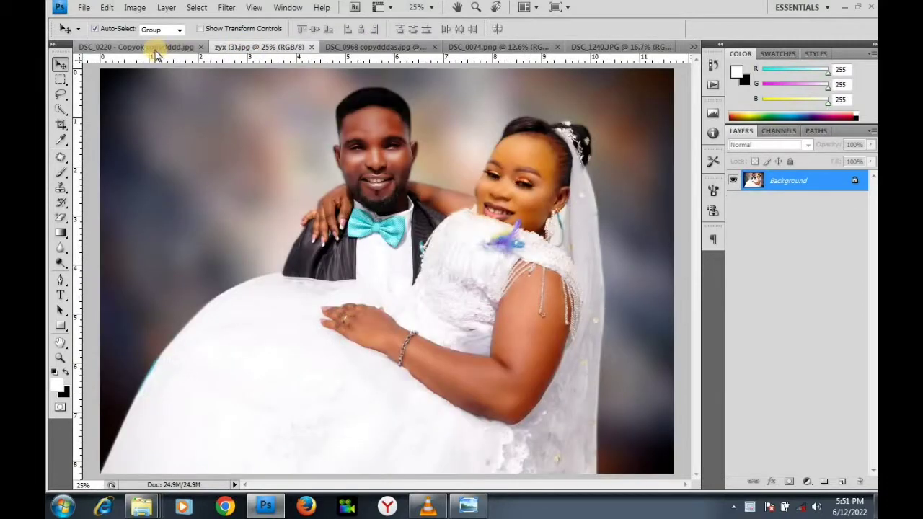
{"action": "left_click", "coordinate": [157, 48]}
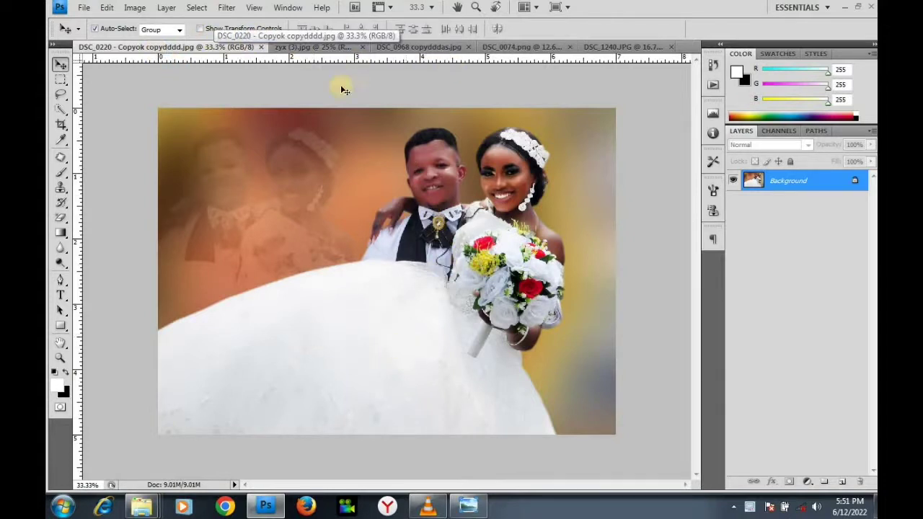
{"action": "left_click", "coordinate": [320, 50]}
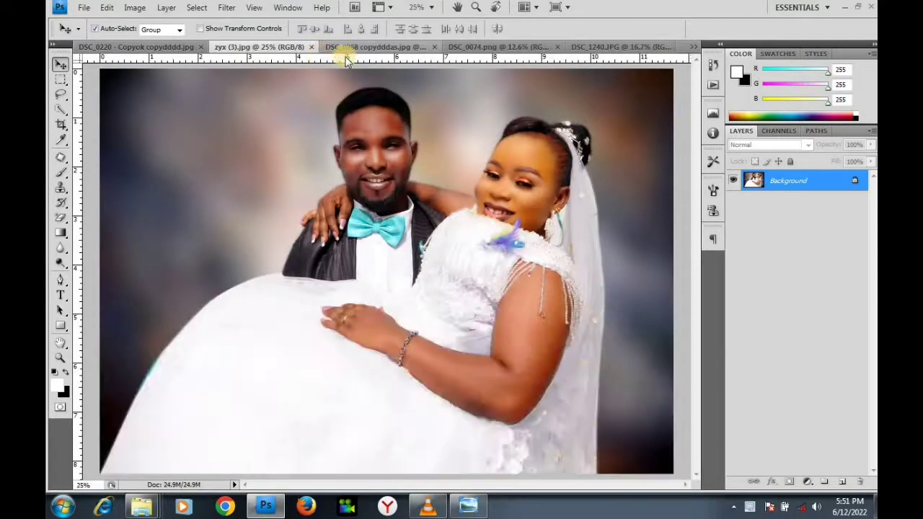
{"action": "left_click", "coordinate": [385, 49]}
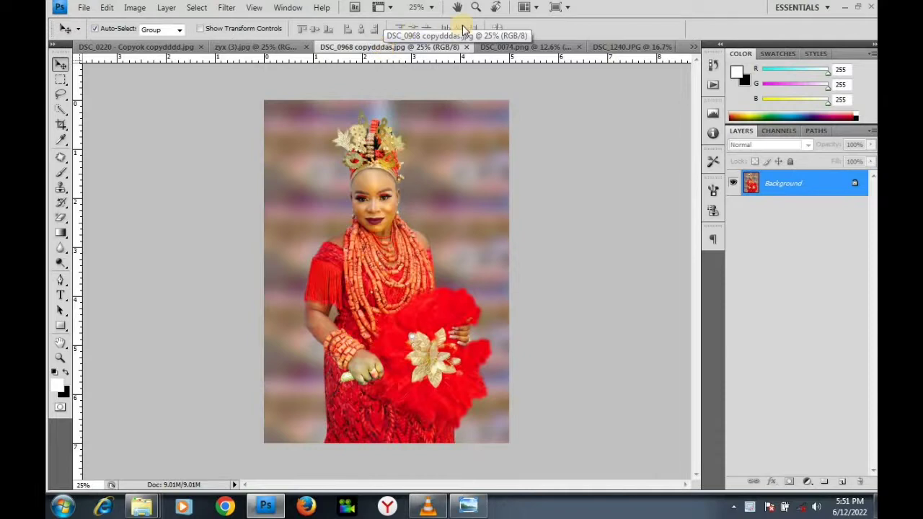
{"action": "left_click", "coordinate": [509, 49]}
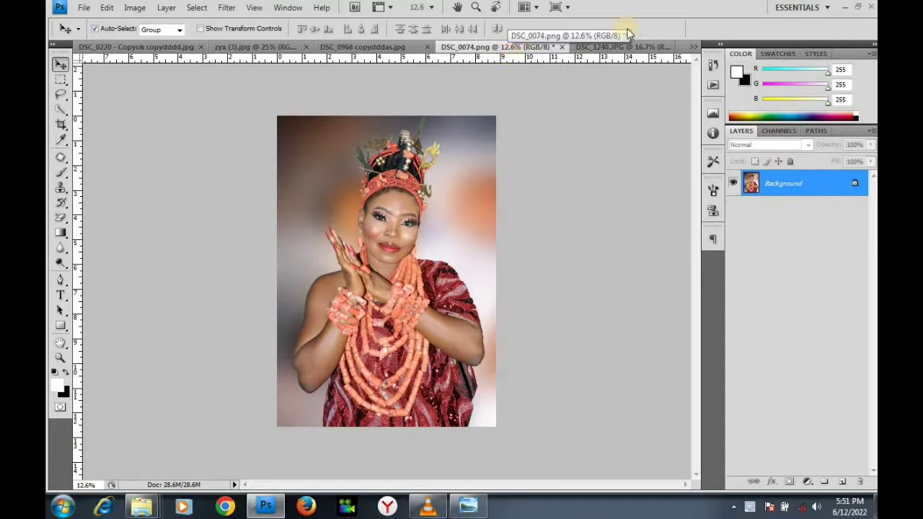
{"action": "left_click", "coordinate": [631, 47]}
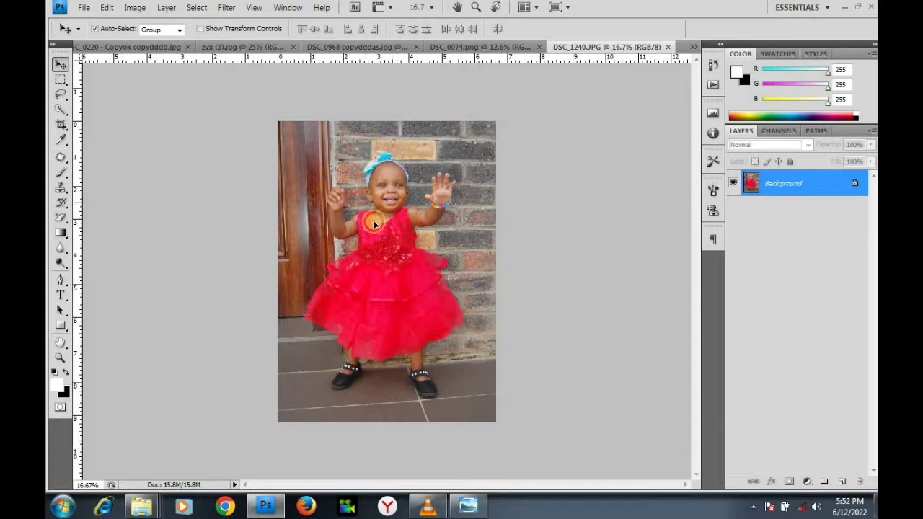
Step: Try to move the locked photo in DSC_1240.JPG and convert its Background into a regular layer with the default settings
{"action": "left_click", "coordinate": [393, 242]}
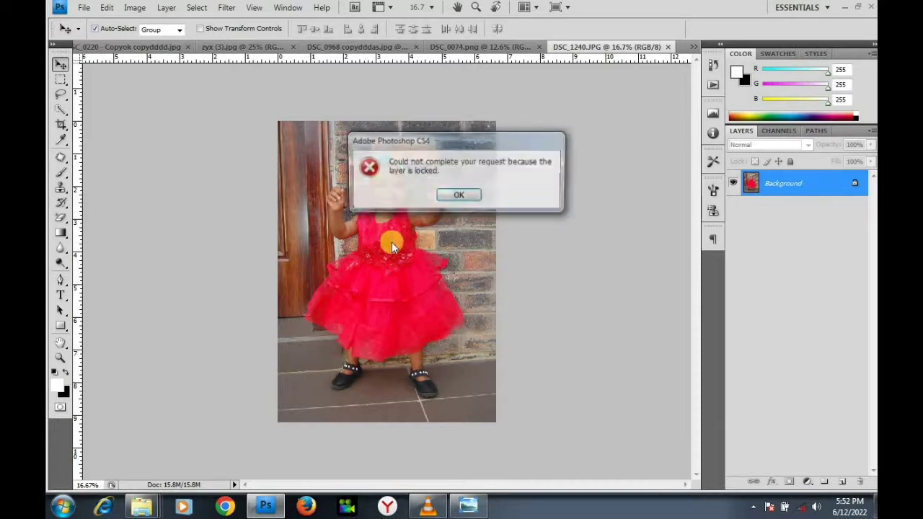
{"action": "left_click", "coordinate": [447, 197]}
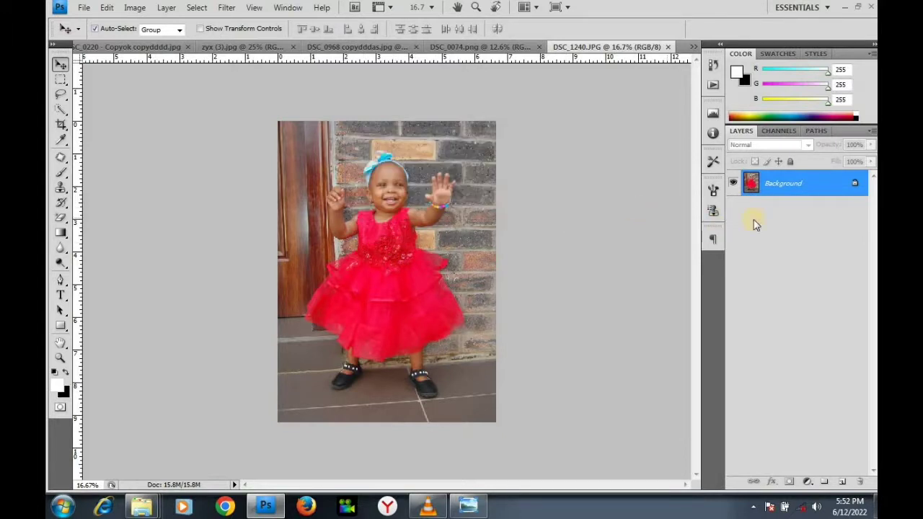
{"action": "double_click", "coordinate": [804, 190]}
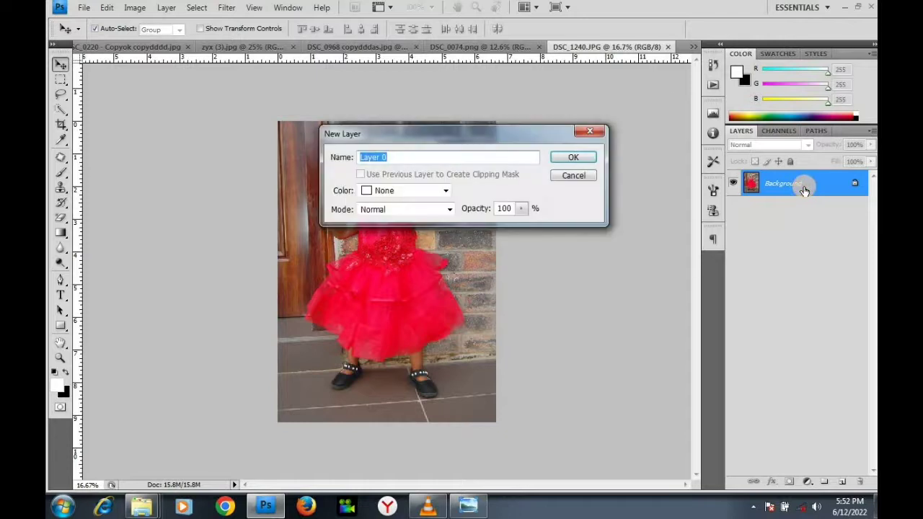
{"action": "left_click", "coordinate": [574, 158]}
{"action": "left_click", "coordinate": [562, 158]}
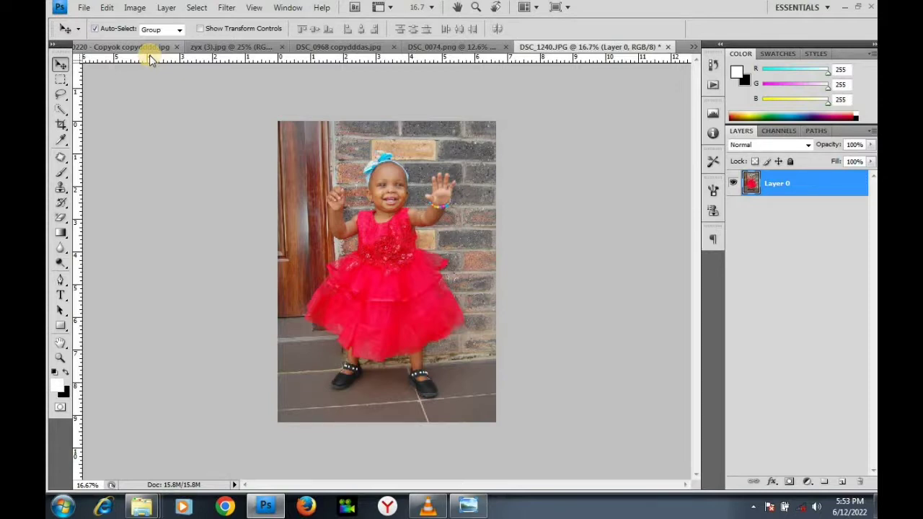
Step: Resize the canvas of the unlocked photo to 4 inches wide and 6 inches high, accepting the clipping
{"action": "left_click", "coordinate": [135, 9]}
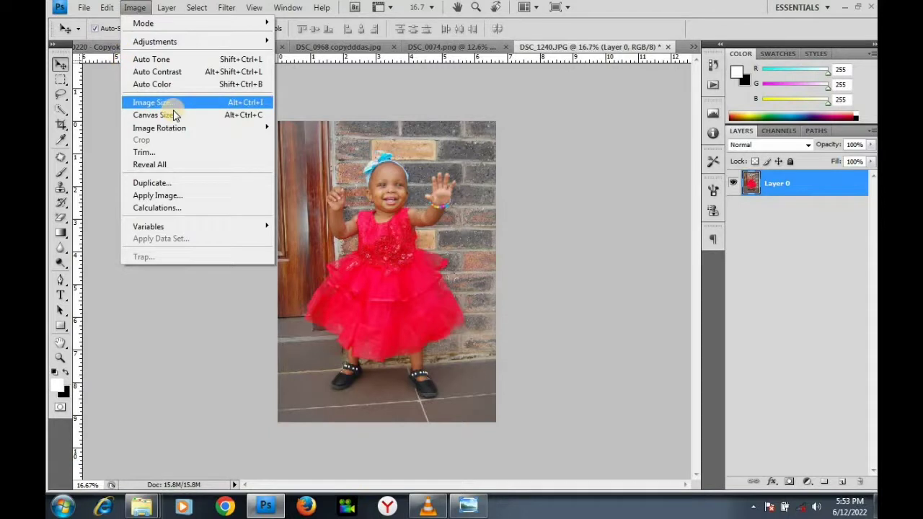
{"action": "mouse_move", "coordinate": [184, 127]}
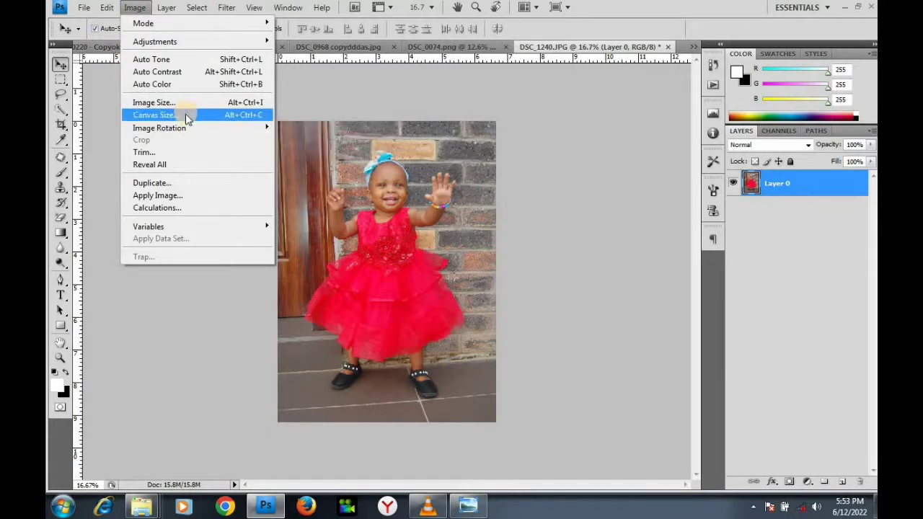
{"action": "left_click", "coordinate": [186, 119]}
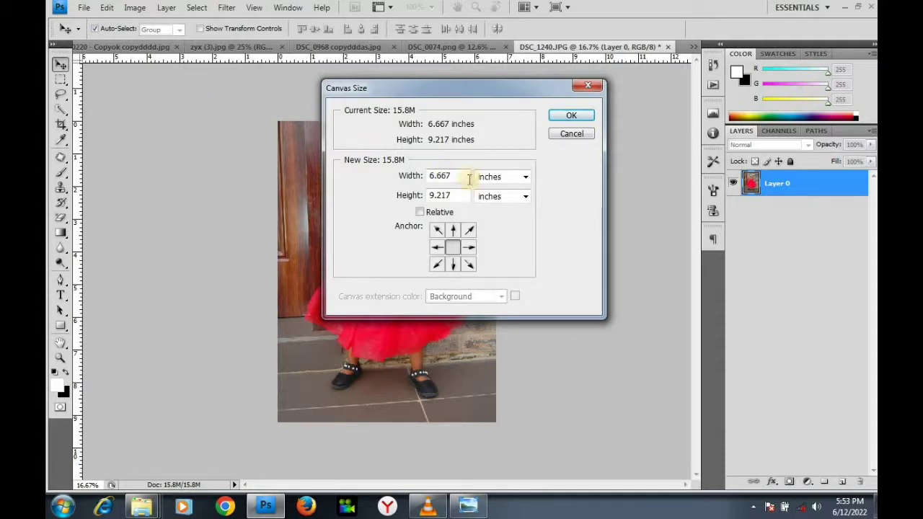
{"action": "double_click", "coordinate": [460, 175]}
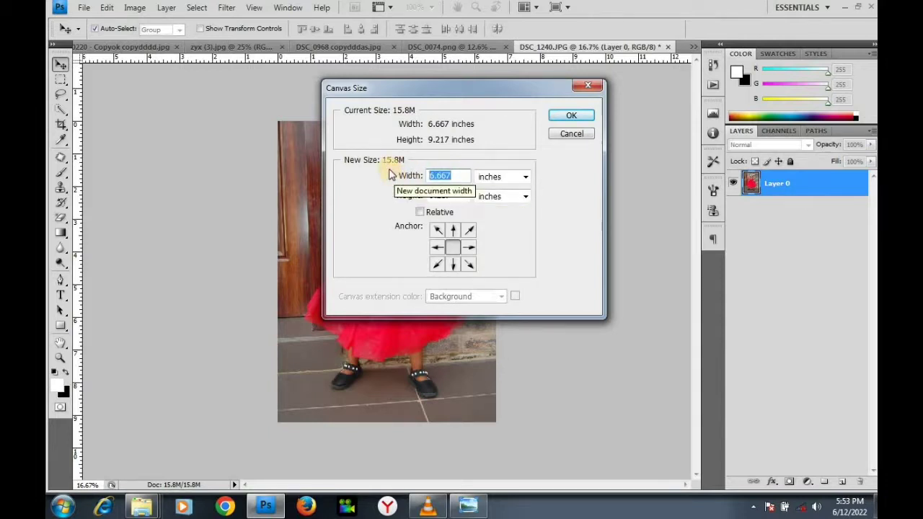
{"action": "type", "text": "4"}
{"action": "key", "text": "Tab"}
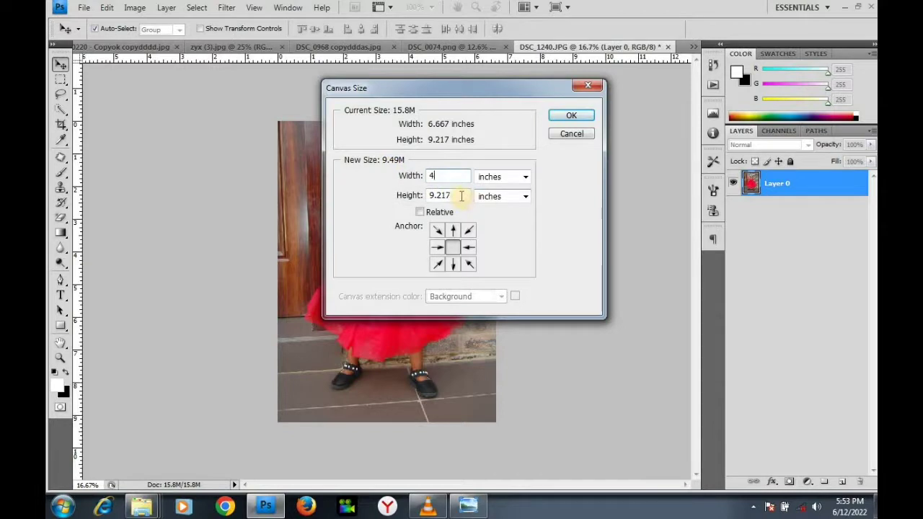
{"action": "double_click", "coordinate": [431, 203]}
{"action": "type", "text": "6"}
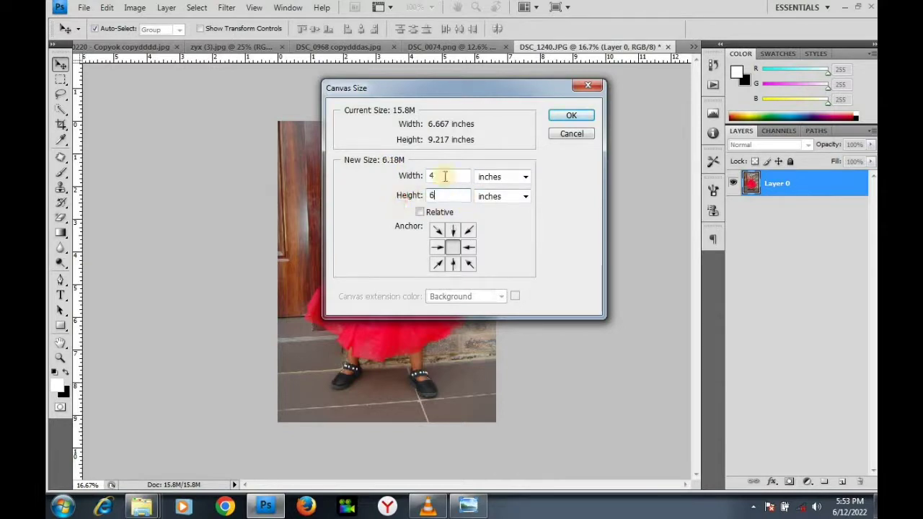
{"action": "left_click", "coordinate": [570, 112]}
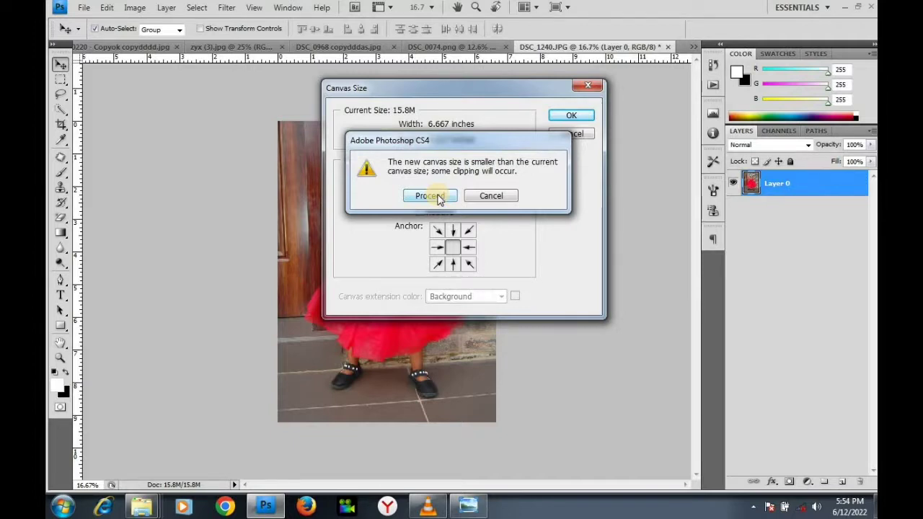
{"action": "left_click", "coordinate": [438, 197]}
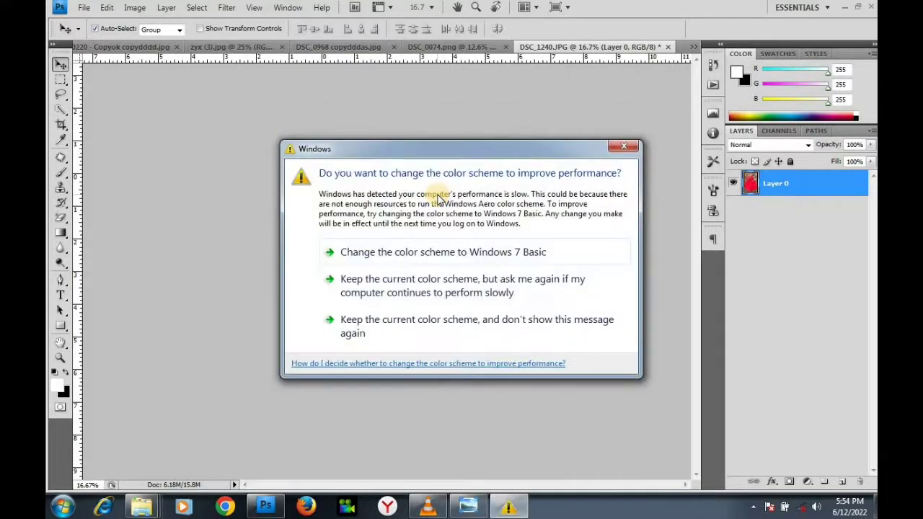
{"action": "left_click", "coordinate": [621, 148]}
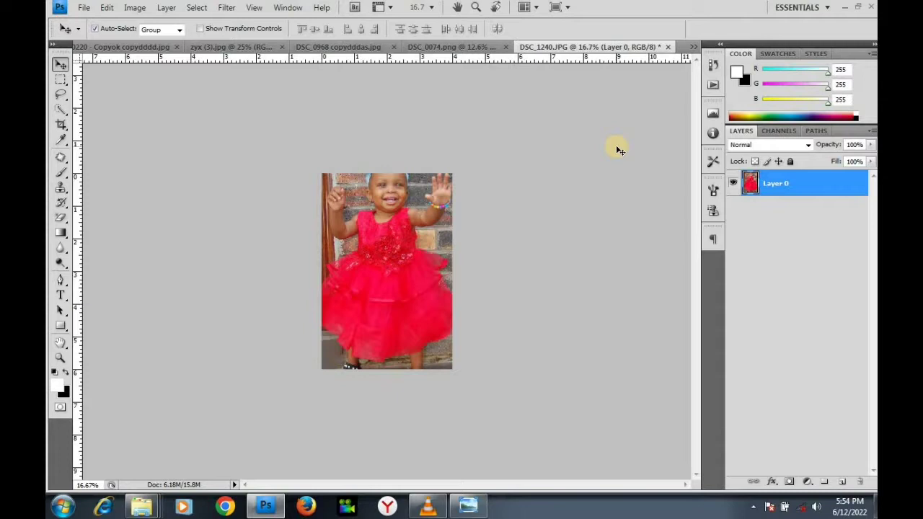
Step: Undo the canvas resize and the layer conversion, and select the locked Background layer
{"action": "key", "text": "ctrl+z"}
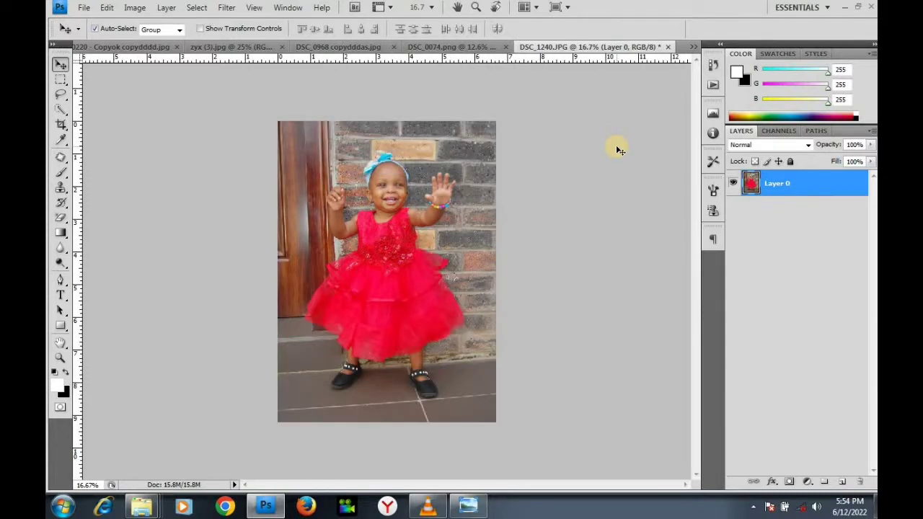
{"action": "key", "text": "ctrl+alt+z"}
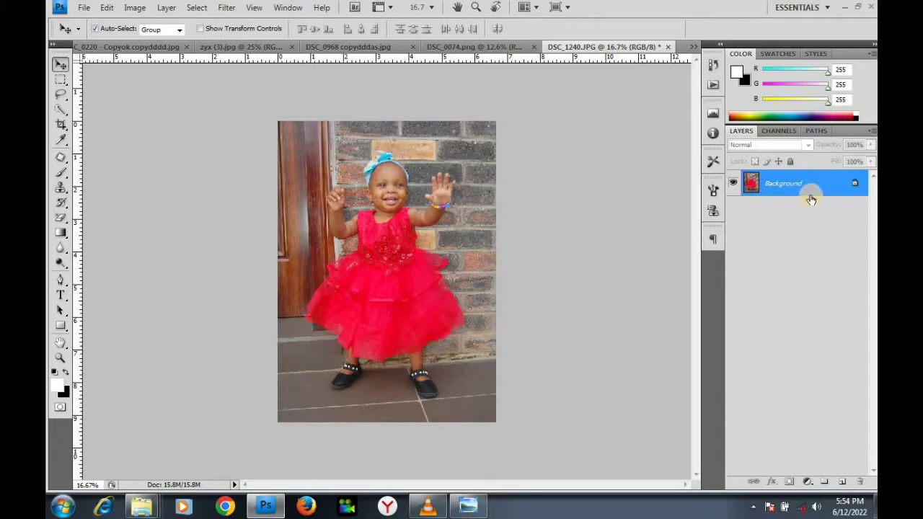
{"action": "left_click", "coordinate": [783, 180]}
Step: Set the canvas size to 4 by 6 inches with the Background layer still locked, accepting the clipping
{"action": "left_click", "coordinate": [136, 8]}
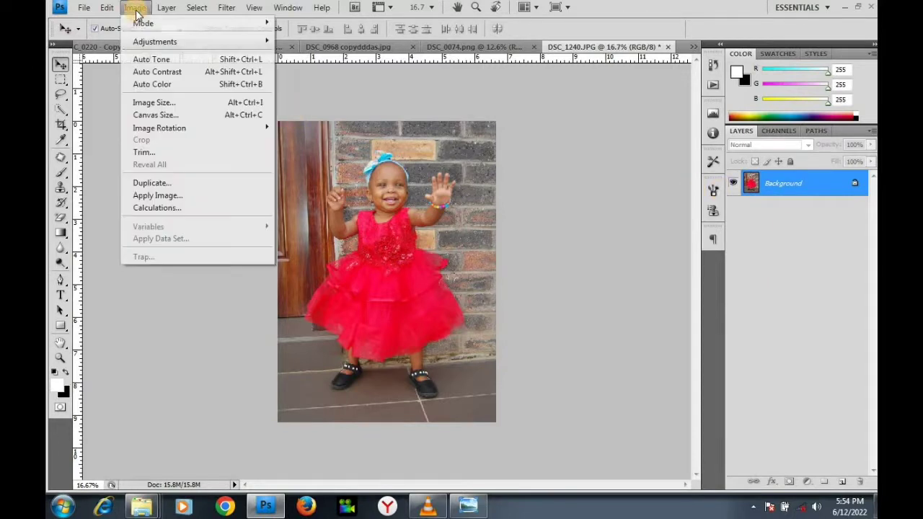
{"action": "left_click", "coordinate": [166, 114]}
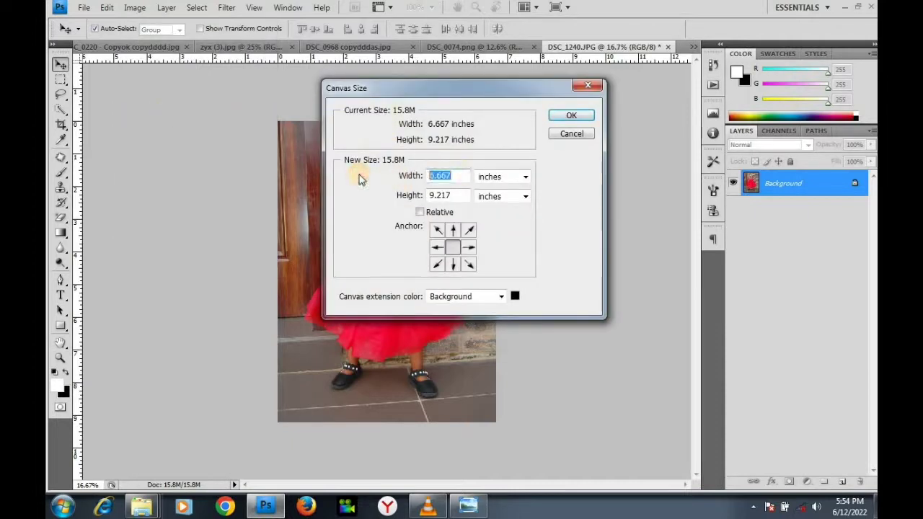
{"action": "type", "text": "4"}
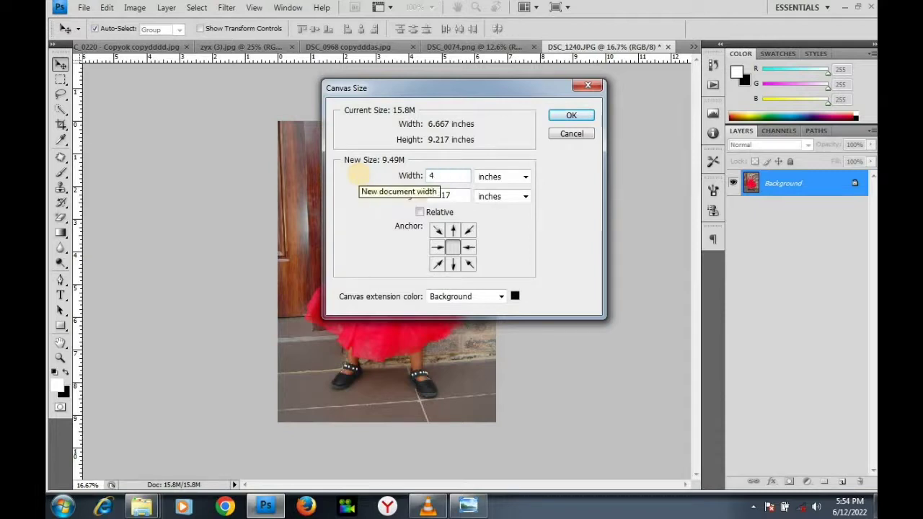
{"action": "key", "text": "Tab"}
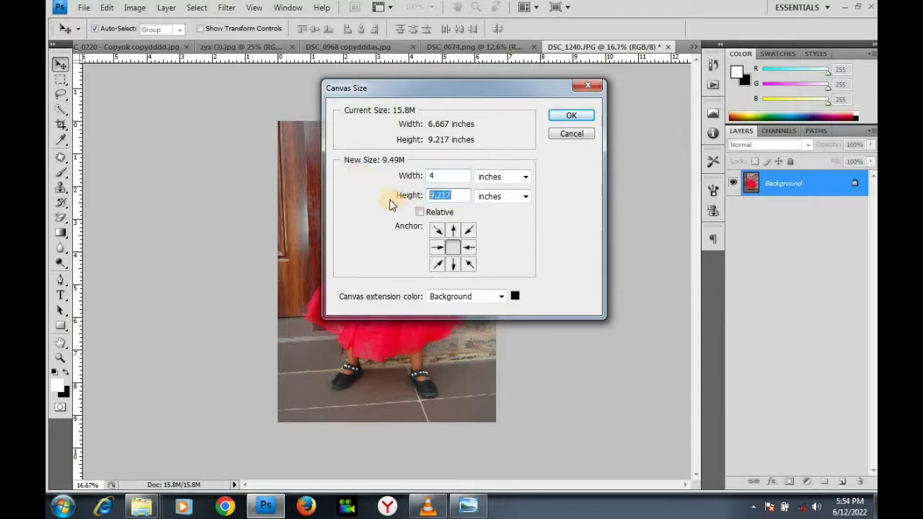
{"action": "type", "text": "6"}
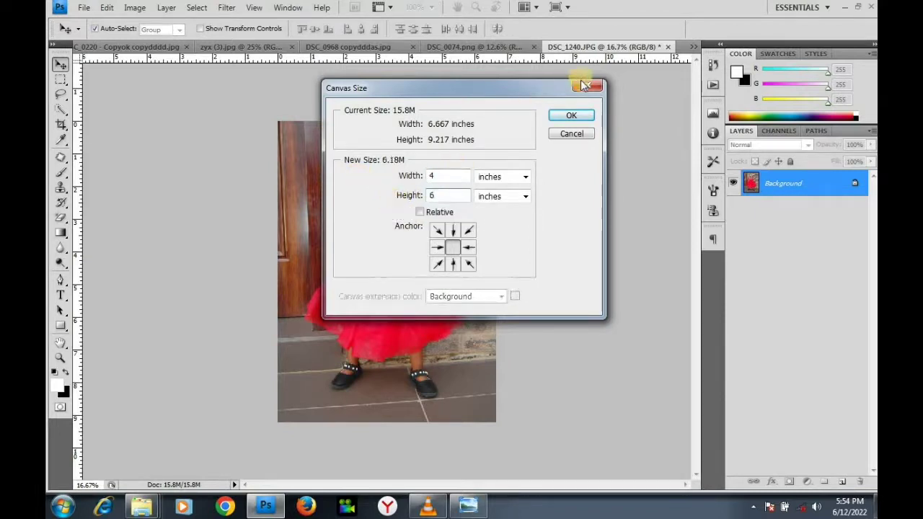
{"action": "left_click", "coordinate": [575, 117]}
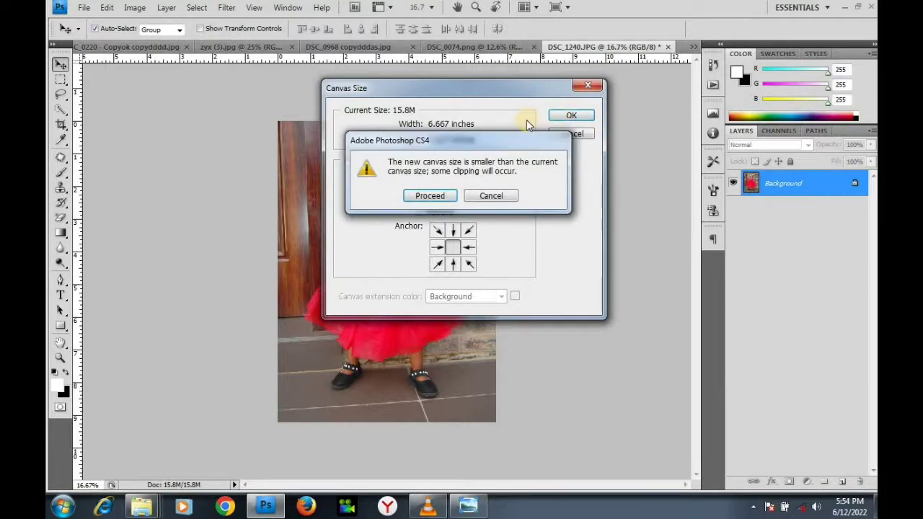
{"action": "left_click", "coordinate": [448, 196]}
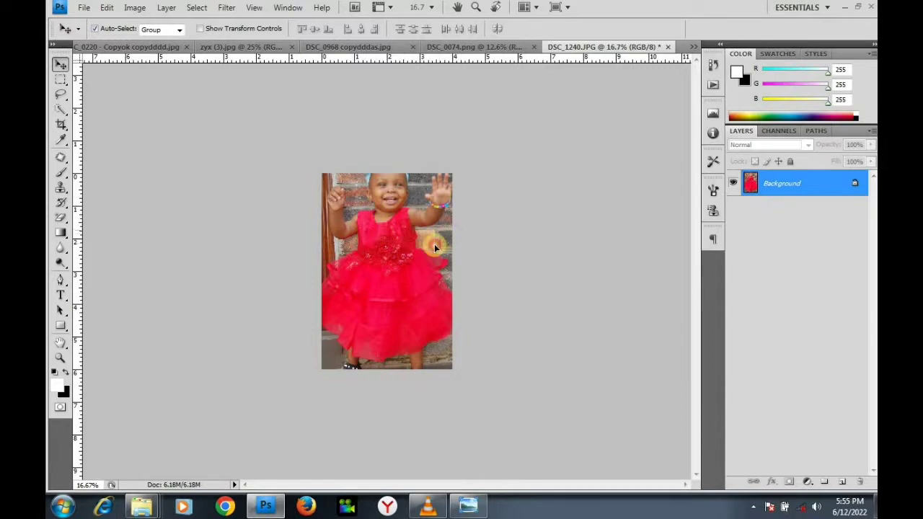
Step: Try to reposition the locked Background photo of the girl within the cropped canvas, dismissing each error
{"action": "left_click", "coordinate": [390, 208]}
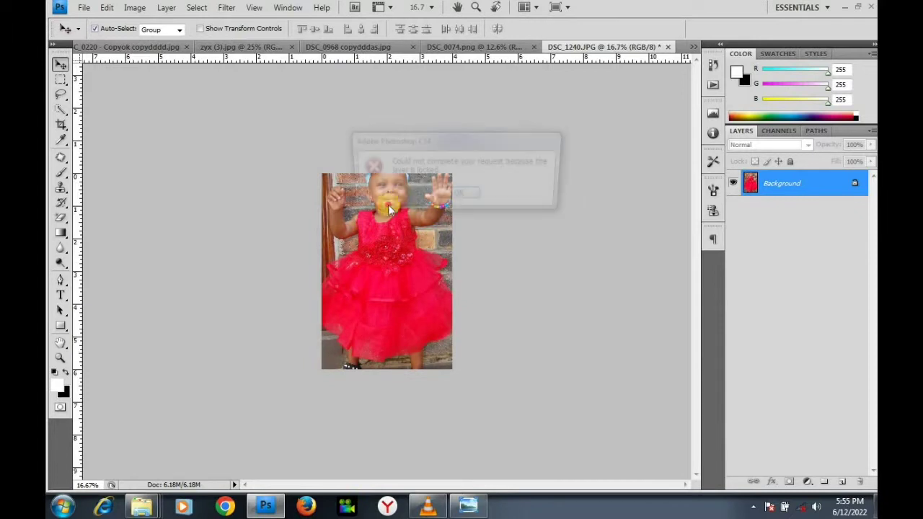
{"action": "left_click", "coordinate": [461, 197]}
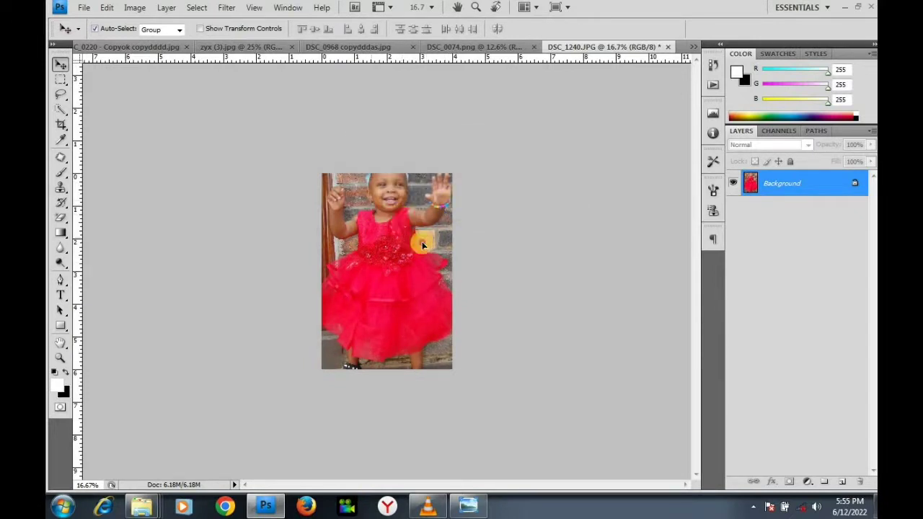
{"action": "left_click_drag", "start_coordinate": [402, 279], "coordinate": [421, 276]}
{"action": "left_click", "coordinate": [462, 198]}
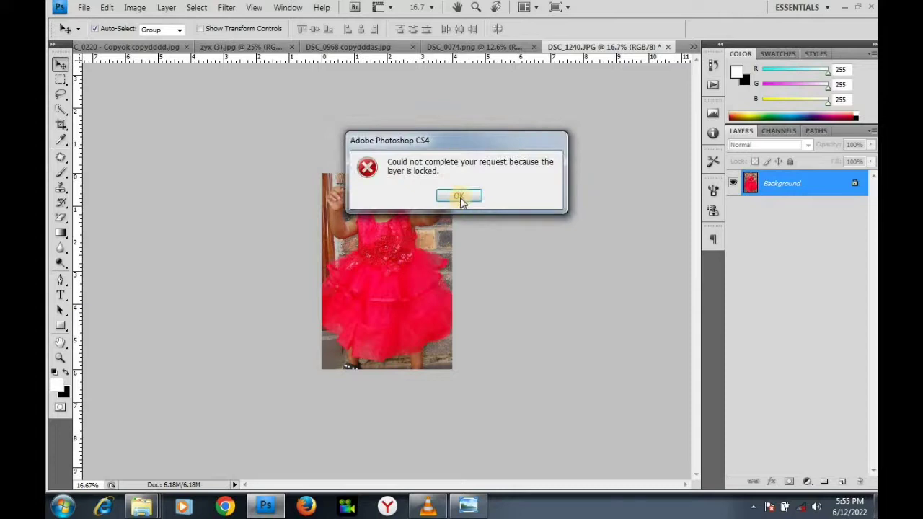
{"action": "left_click_drag", "start_coordinate": [391, 224], "coordinate": [408, 241]}
{"action": "left_click", "coordinate": [456, 197]}
{"action": "left_click", "coordinate": [396, 202]}
{"action": "left_click_drag", "start_coordinate": [395, 203], "coordinate": [390, 204]}
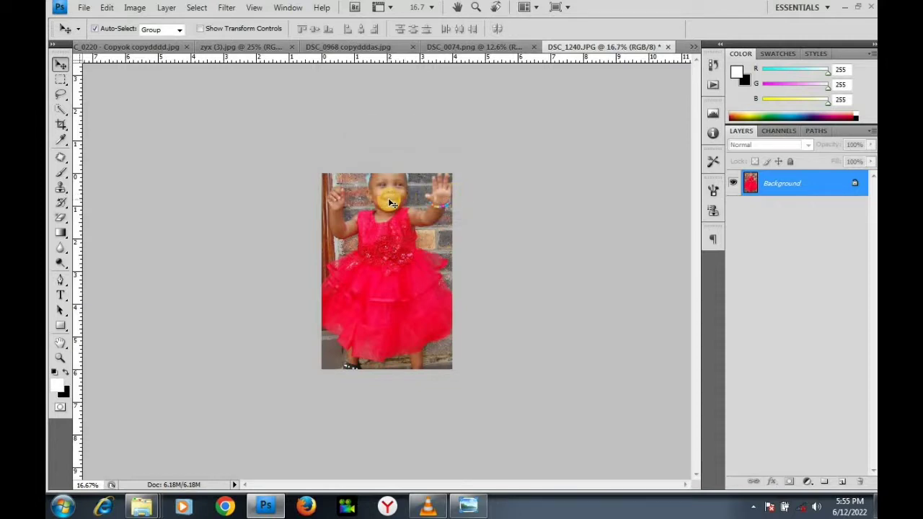
{"action": "left_click_drag", "start_coordinate": [423, 243], "coordinate": [405, 233]}
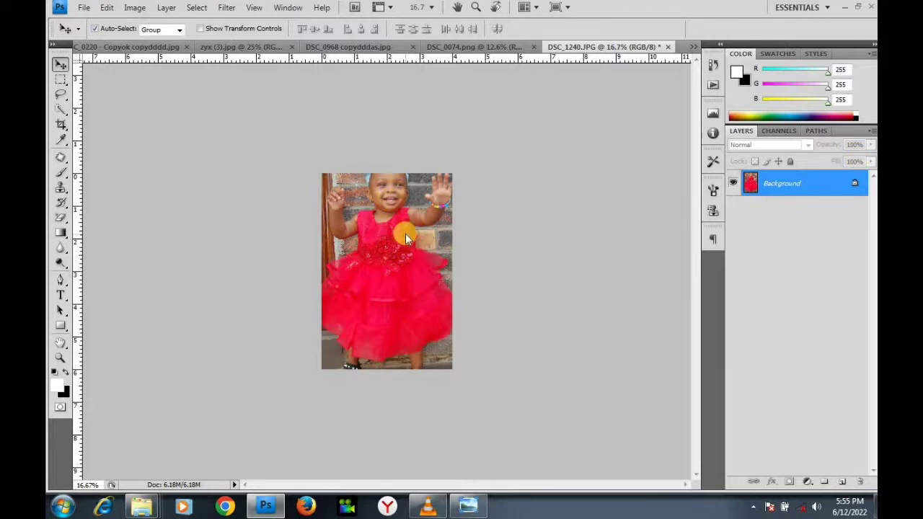
Step: Undo the canvas resize and convert the locked Background into a regular layer, keeping the default name
{"action": "left_click", "coordinate": [460, 196]}
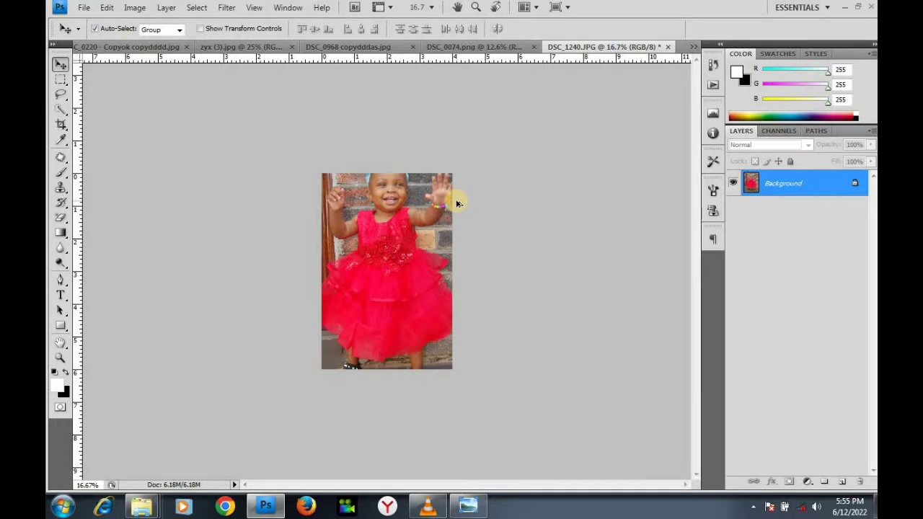
{"action": "key", "text": "ctrl+z"}
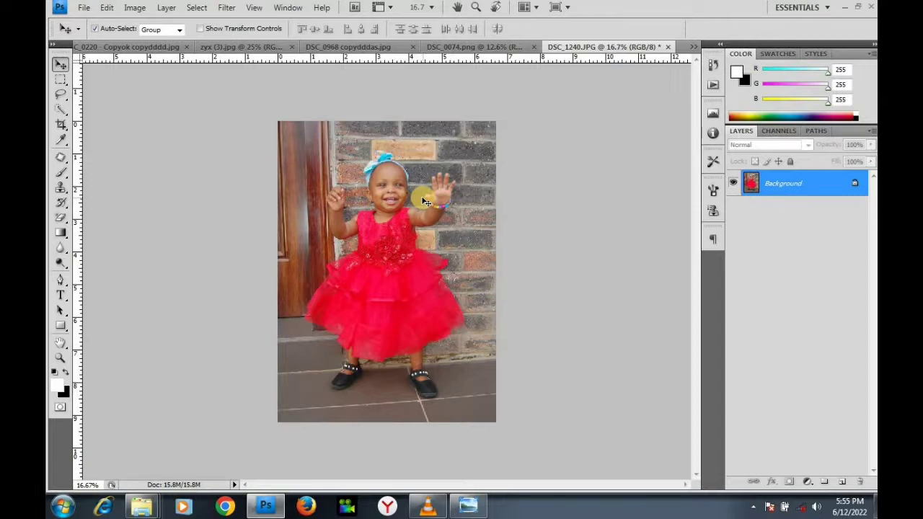
{"action": "double_click", "coordinate": [793, 183]}
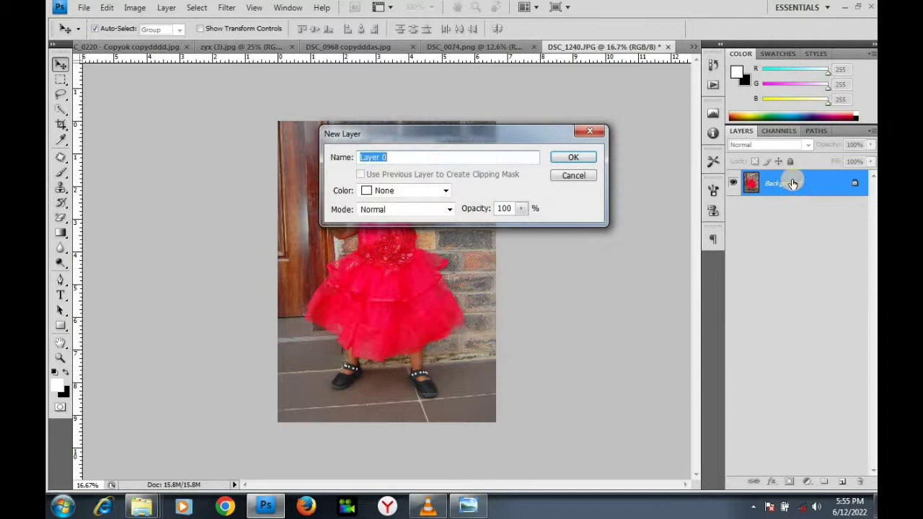
{"action": "key", "text": "Return"}
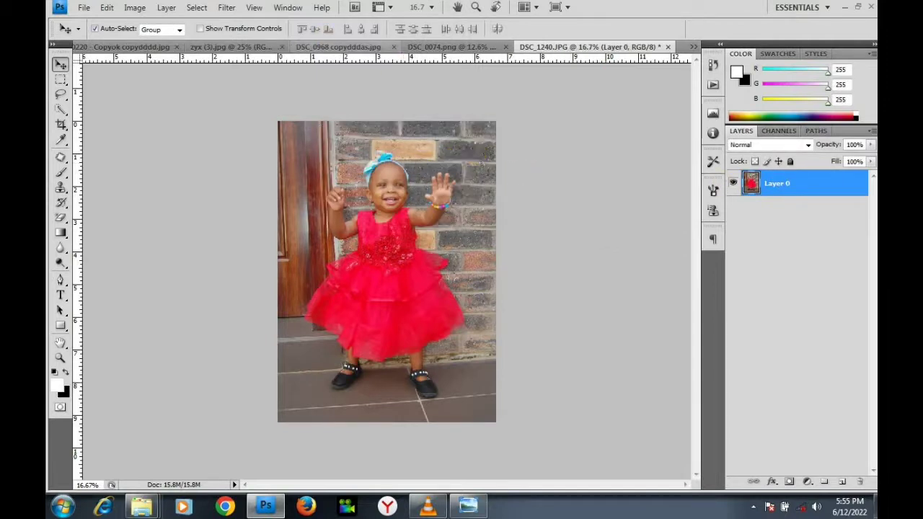
Step: Set the unlocked photo's canvas to 4 inches wide and 6 inches high, accepting the clipping, and shift the photo slightly down within it
{"action": "left_click", "coordinate": [135, 8]}
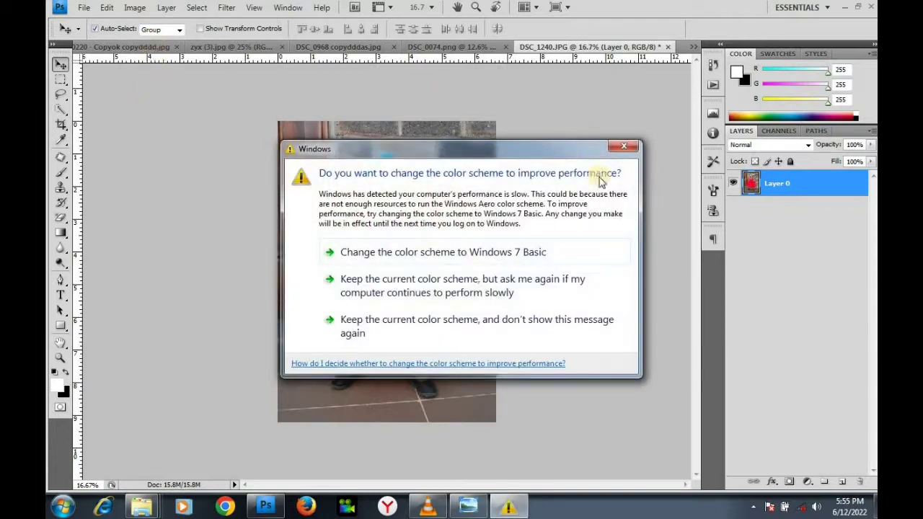
{"action": "left_click", "coordinate": [624, 146]}
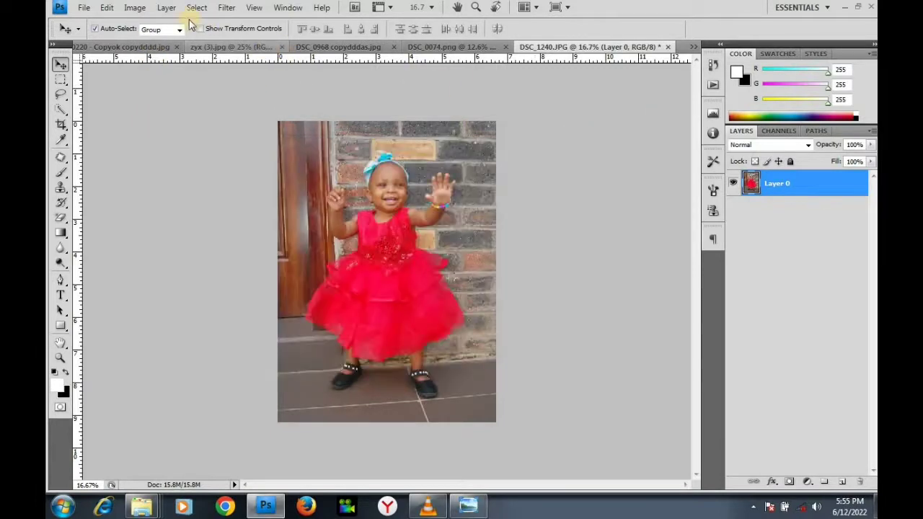
{"action": "left_click", "coordinate": [139, 9]}
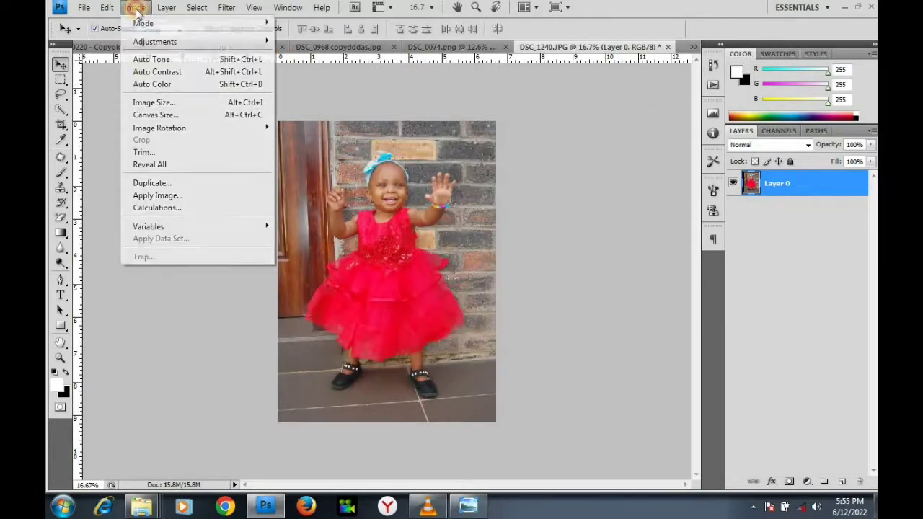
{"action": "left_click", "coordinate": [161, 117]}
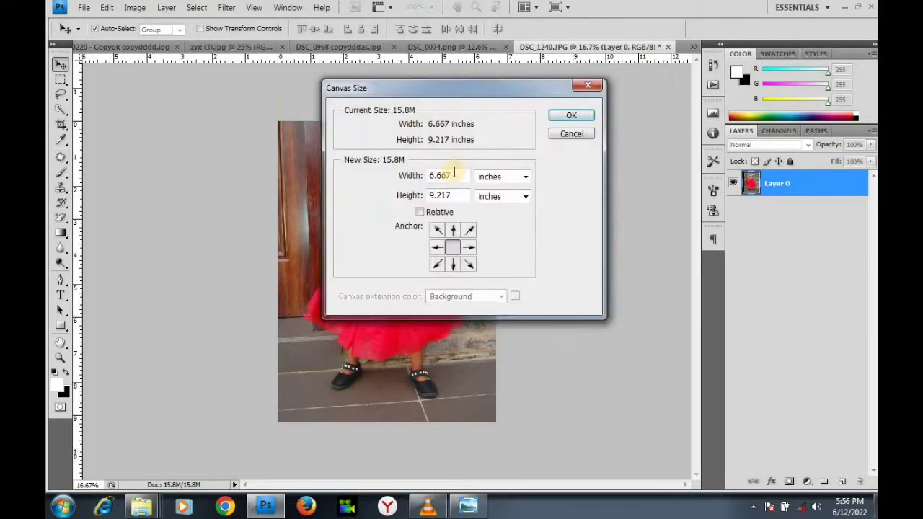
{"action": "left_click_drag", "start_coordinate": [453, 175], "coordinate": [402, 175]}
{"action": "type", "text": "6"}
{"action": "key", "text": "BackSpace"}
{"action": "type", "text": "4"}
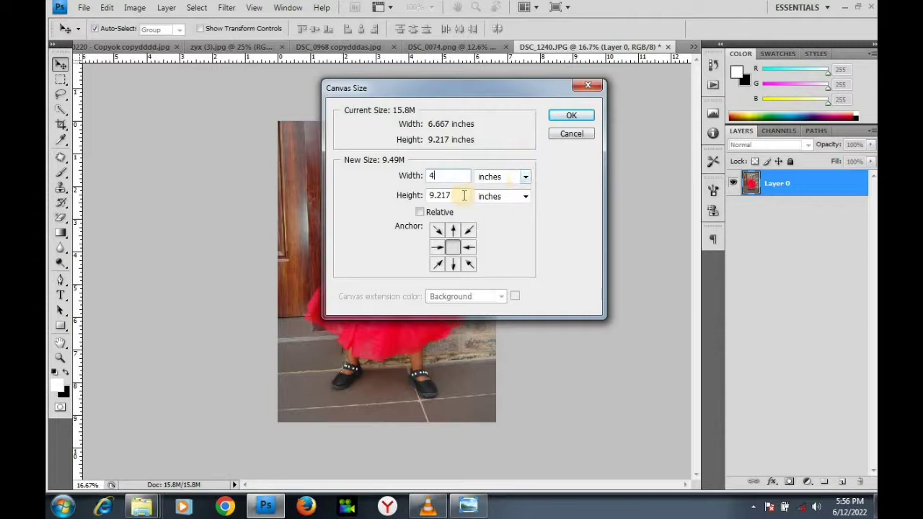
{"action": "key", "text": "Tab"}
{"action": "type", "text": "6"}
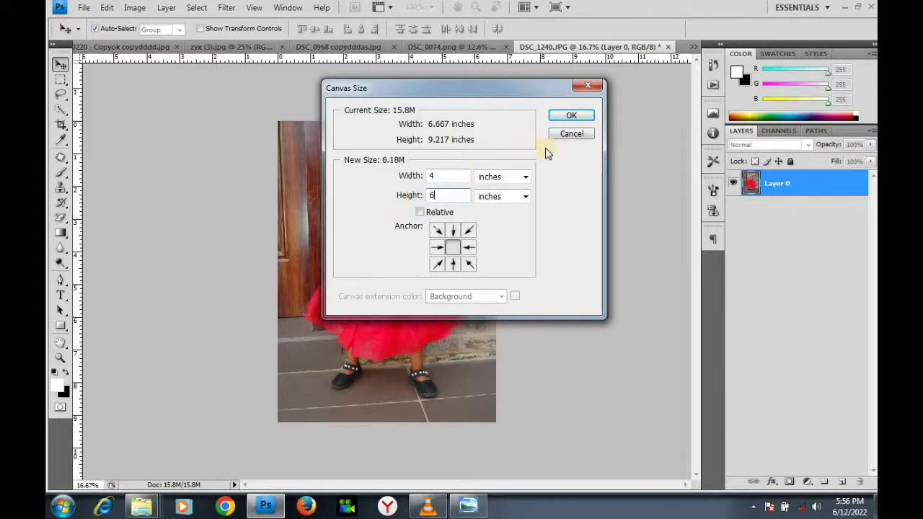
{"action": "left_click", "coordinate": [575, 116]}
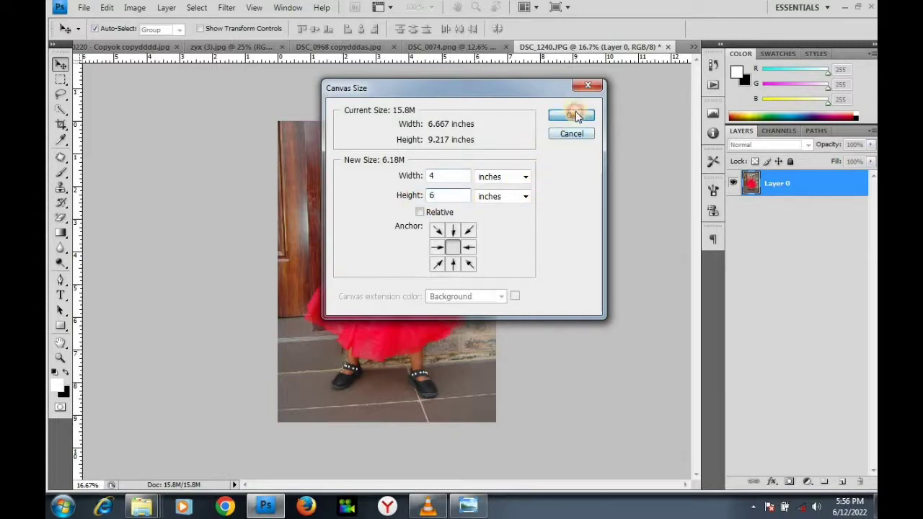
{"action": "left_click", "coordinate": [410, 194]}
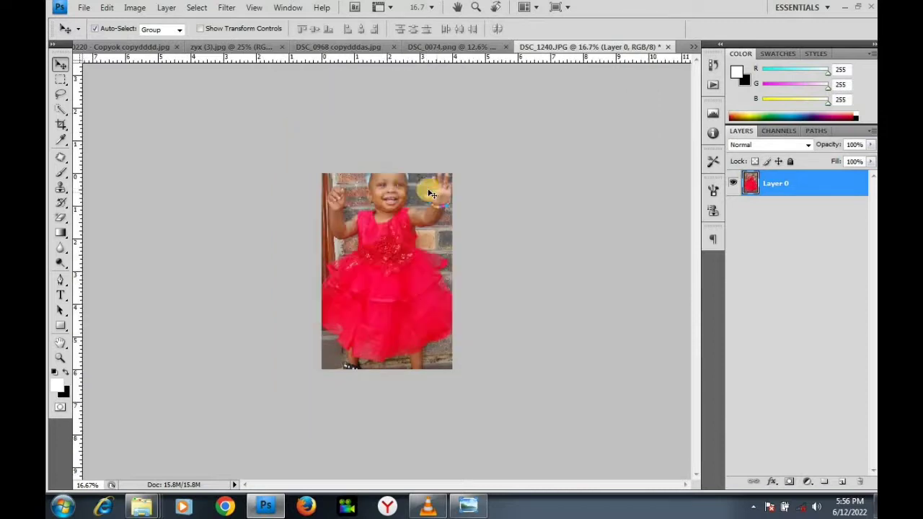
{"action": "mouse_move", "coordinate": [383, 238]}
{"action": "left_mouse_down"}
{"action": "mouse_move", "coordinate": [410, 257]}
{"action": "mouse_move", "coordinate": [360, 288]}
{"action": "mouse_move", "coordinate": [336, 257]}
{"action": "mouse_move", "coordinate": [275, 237]}
{"action": "mouse_move", "coordinate": [250, 253]}
{"action": "mouse_move", "coordinate": [331, 224]}
{"action": "mouse_move", "coordinate": [456, 325]}
{"action": "mouse_move", "coordinate": [383, 367]}
{"action": "mouse_move", "coordinate": [349, 260]}
{"action": "mouse_move", "coordinate": [450, 245]}
{"action": "mouse_move", "coordinate": [423, 195]}
{"action": "mouse_move", "coordinate": [373, 229]}
{"action": "mouse_move", "coordinate": [387, 255]}
{"action": "left_mouse_up"}
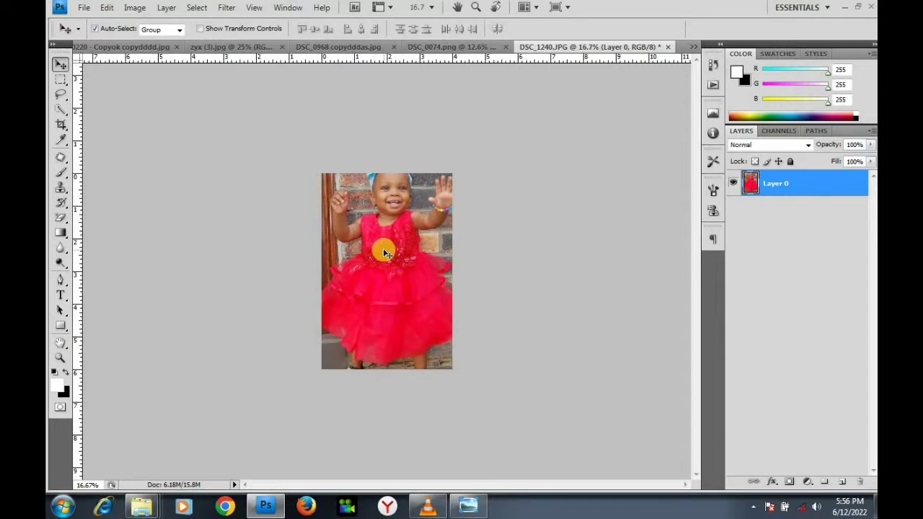
Step: Try scaling the girl's photo down from its upper corner with Free Transform, and undo the transform
{"action": "left_click", "coordinate": [107, 8]}
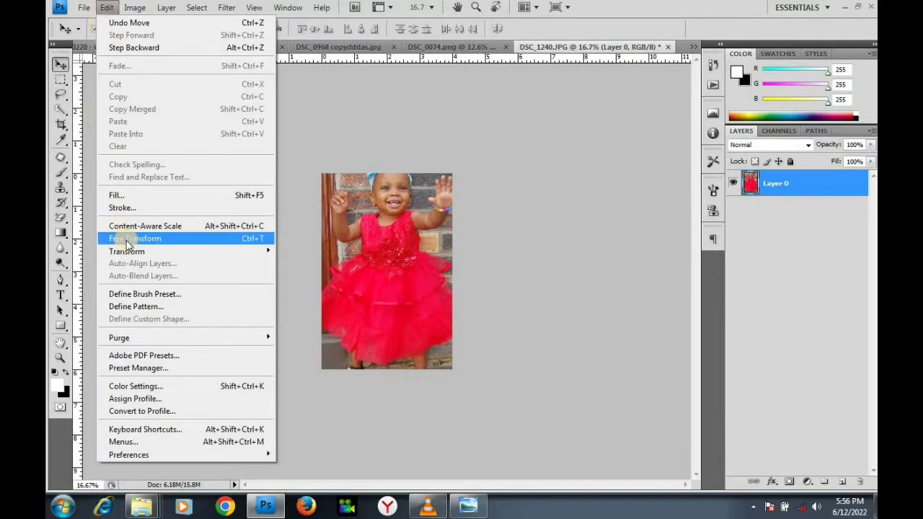
{"action": "left_click", "coordinate": [210, 244]}
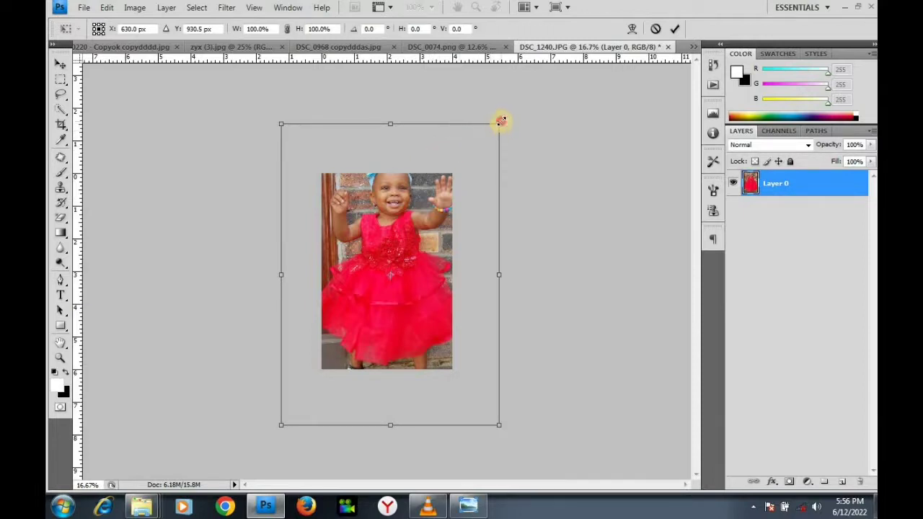
{"action": "left_click_drag", "start_coordinate": [494, 123], "coordinate": [470, 160]}
{"action": "key", "text": "Return"}
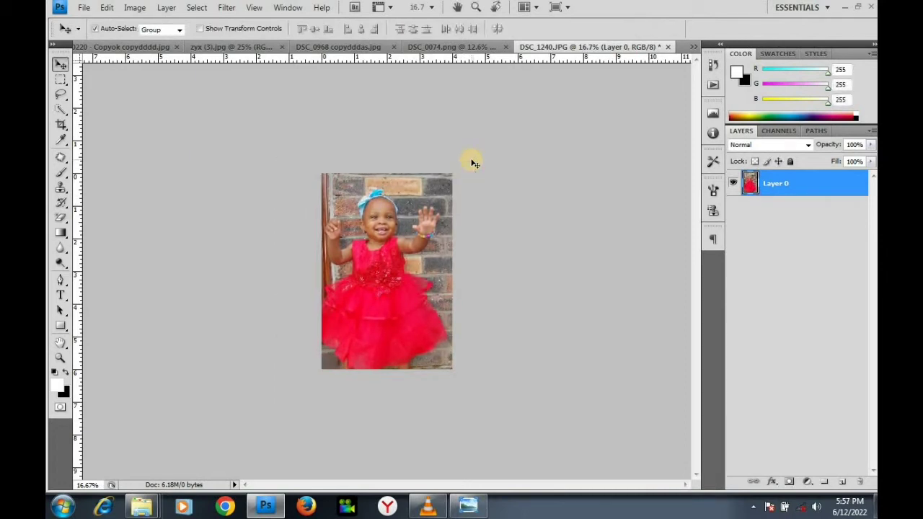
{"action": "key", "text": "ctrl+z"}
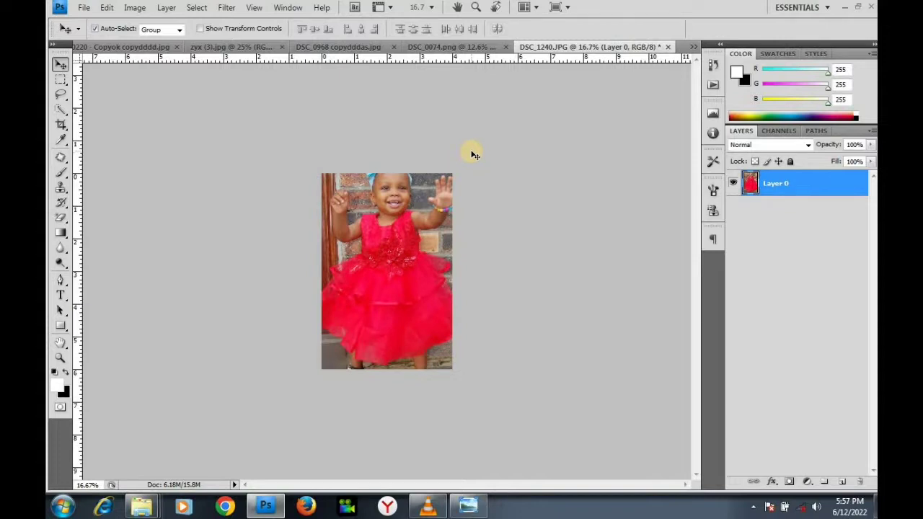
Step: Scale the photo proportionally to about 73.6% with Free Transform so the whole girl fits the canvas, and apply it
{"action": "key", "text": "ctrl+t"}
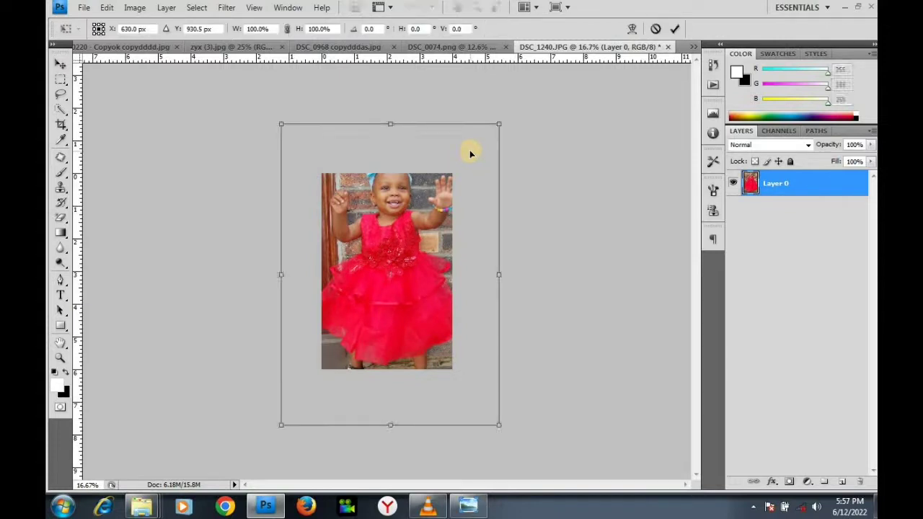
{"action": "left_click_drag", "start_coordinate": [497, 124], "coordinate": [453, 171]}
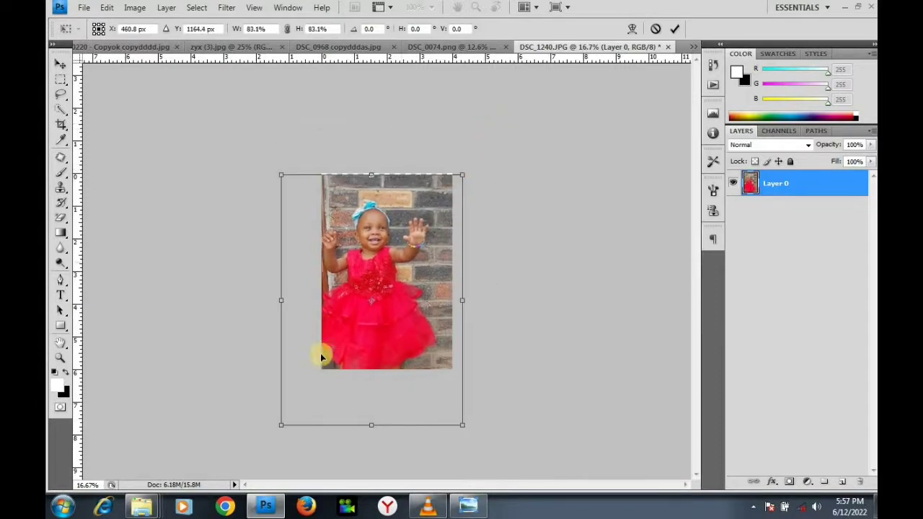
{"action": "left_click_drag", "start_coordinate": [279, 425], "coordinate": [301, 375]}
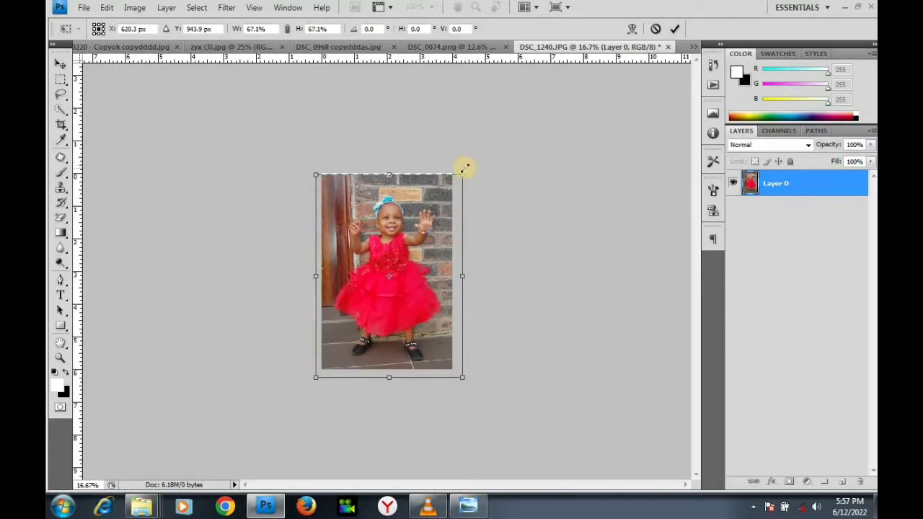
{"action": "left_click_drag", "start_coordinate": [467, 164], "coordinate": [474, 160]}
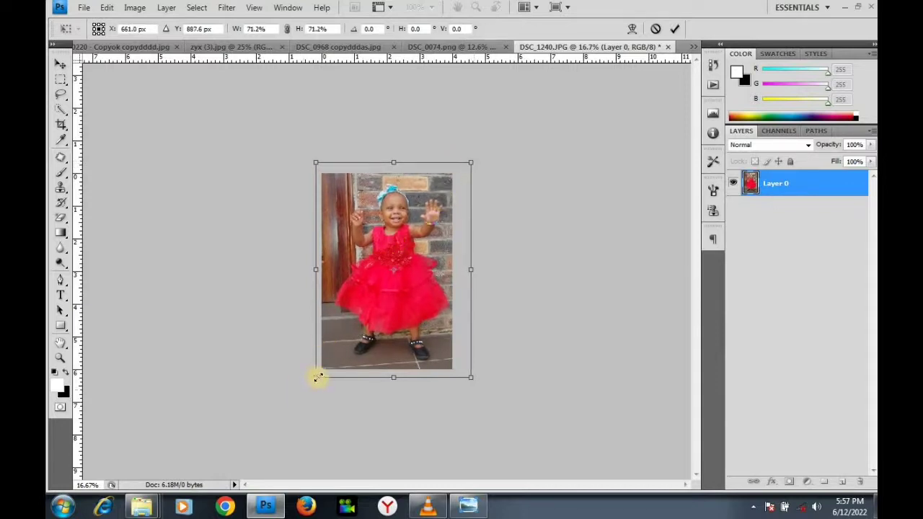
{"action": "left_click_drag", "start_coordinate": [310, 380], "coordinate": [309, 382]}
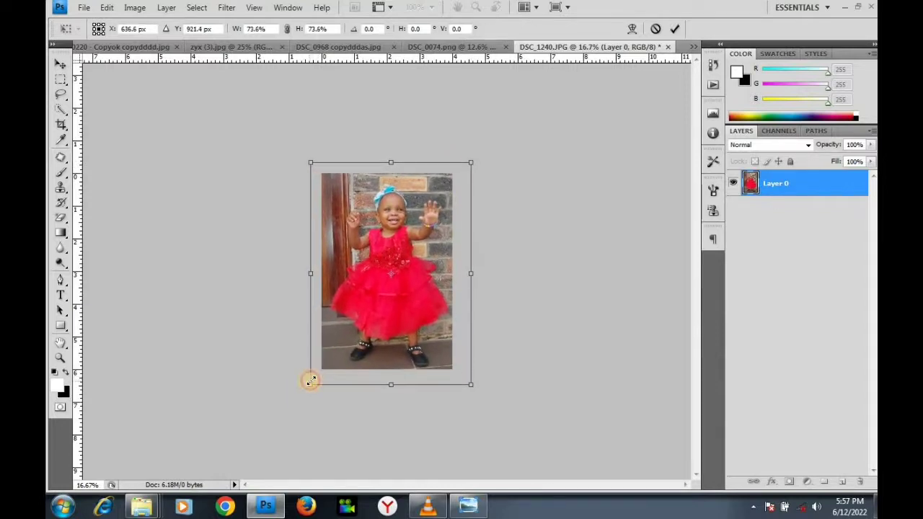
{"action": "left_click", "coordinate": [293, 364]}
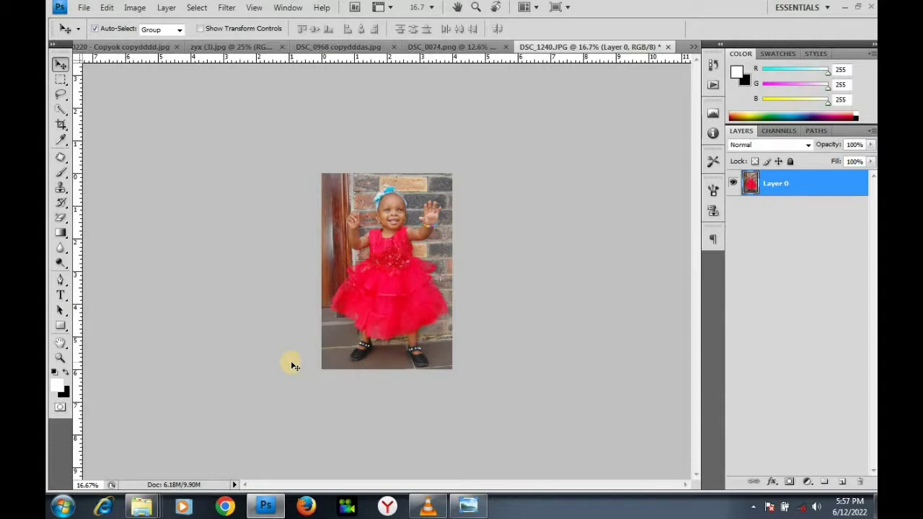
Step: Switch to the DSC_0074.png document and convert its locked Background into a regular layer with the default name
{"action": "left_click", "coordinate": [445, 48]}
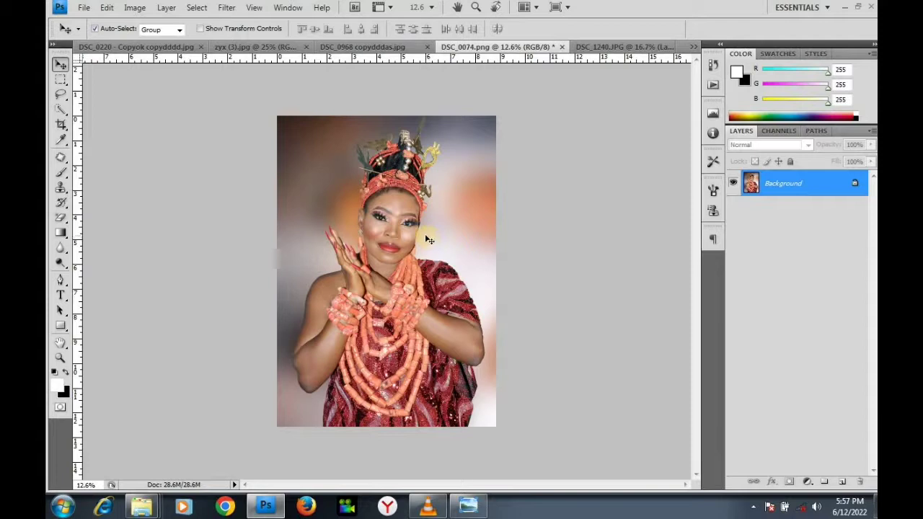
{"action": "double_click", "coordinate": [798, 183]}
{"action": "key", "text": "Return"}
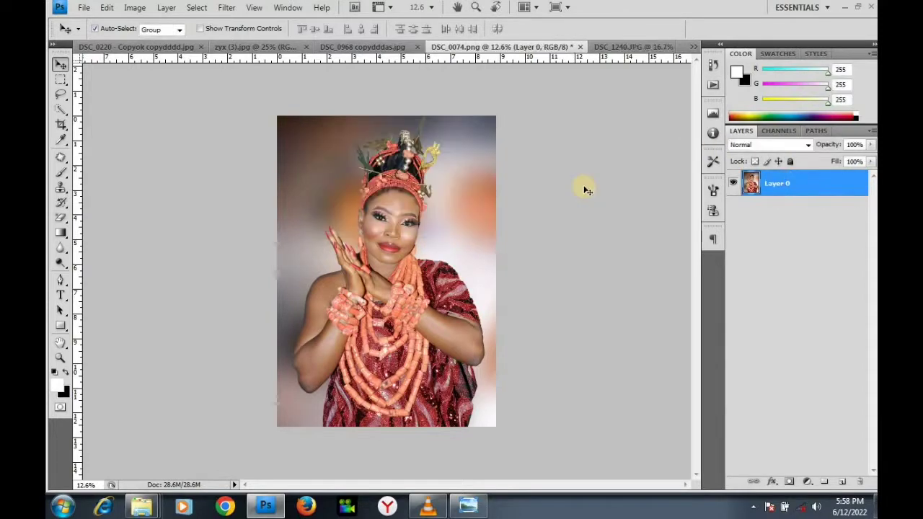
{"action": "mouse_move", "coordinate": [392, 268]}
{"action": "left_mouse_down"}
{"action": "mouse_move", "coordinate": [447, 267]}
{"action": "mouse_move", "coordinate": [330, 243]}
{"action": "mouse_move", "coordinate": [325, 256]}
{"action": "mouse_move", "coordinate": [388, 181]}
{"action": "mouse_move", "coordinate": [375, 166]}
{"action": "mouse_move", "coordinate": [361, 216]}
{"action": "mouse_move", "coordinate": [378, 294]}
{"action": "mouse_move", "coordinate": [392, 289]}
{"action": "mouse_move", "coordinate": [382, 272]}
{"action": "left_mouse_up"}
Step: Resize the canvas of DSC_0074.png to 8 inches wide and 10 inches high, dismissing the Windows color scheme prompt and accepting the clipping
{"action": "left_click", "coordinate": [134, 8]}
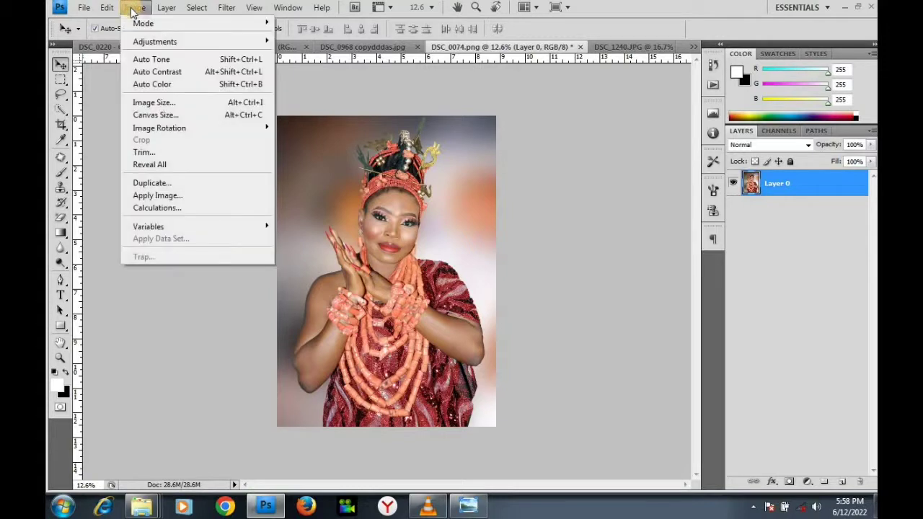
{"action": "left_click", "coordinate": [164, 115]}
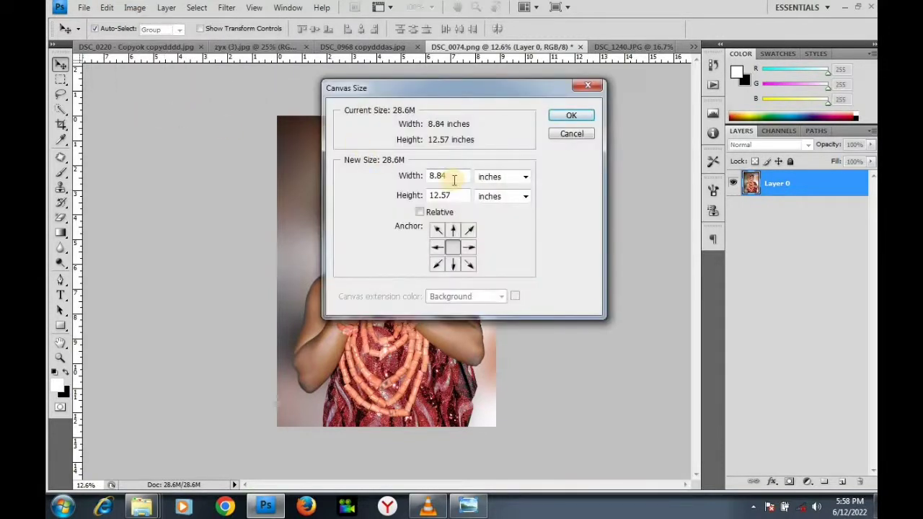
{"action": "left_click_drag", "start_coordinate": [451, 176], "coordinate": [397, 176]}
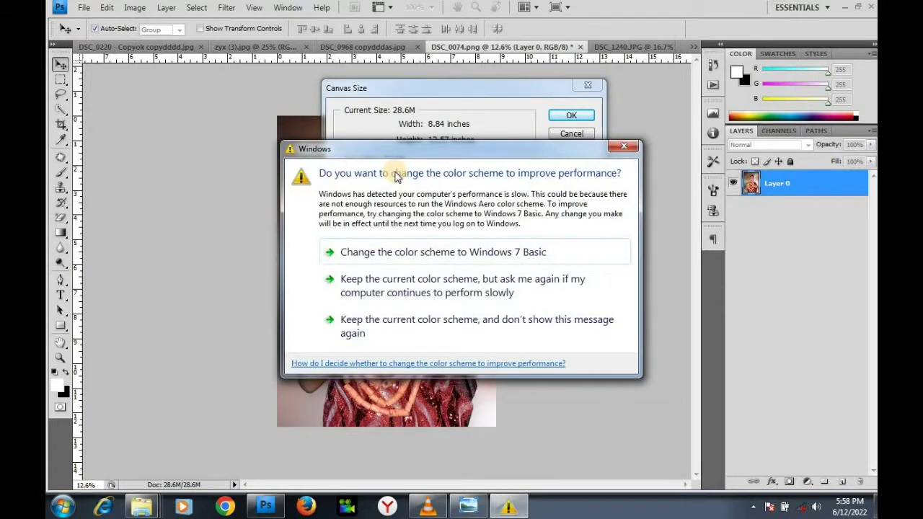
{"action": "left_click", "coordinate": [624, 147]}
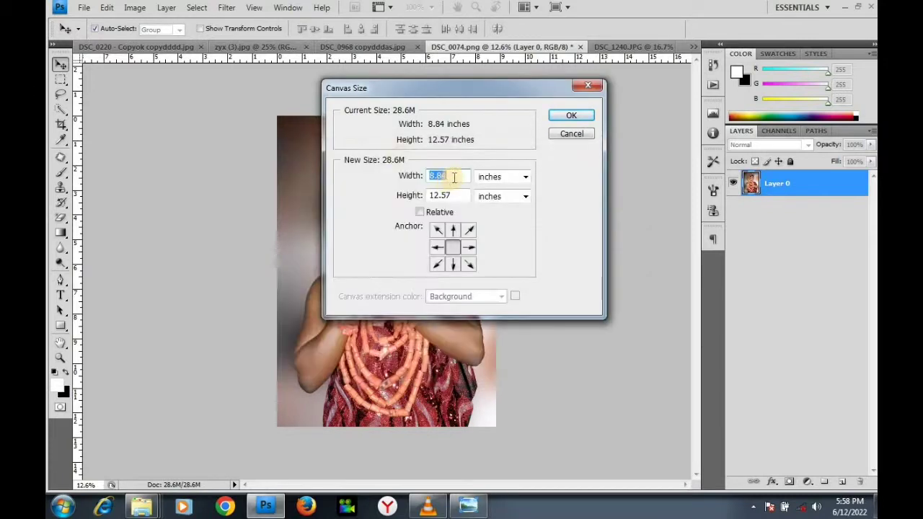
{"action": "type", "text": "8"}
{"action": "key", "text": "Tab"}
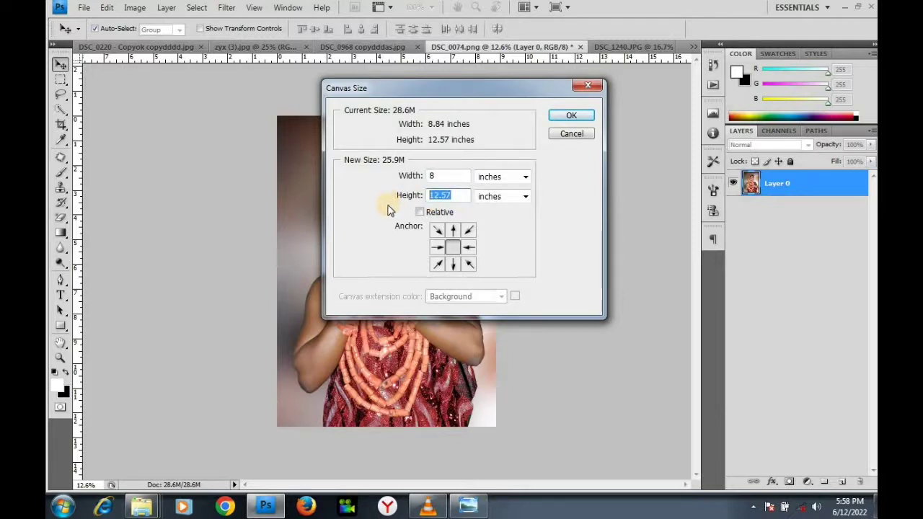
{"action": "type", "text": "10"}
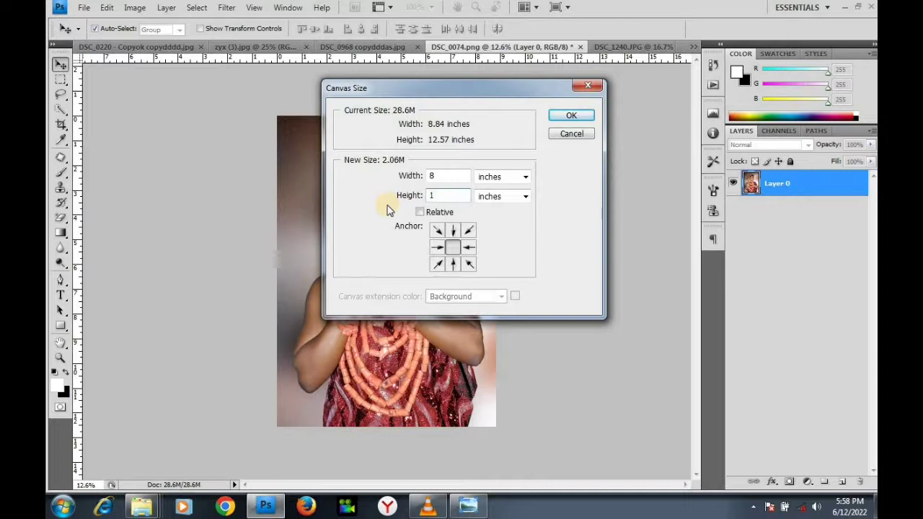
{"action": "left_click", "coordinate": [567, 117]}
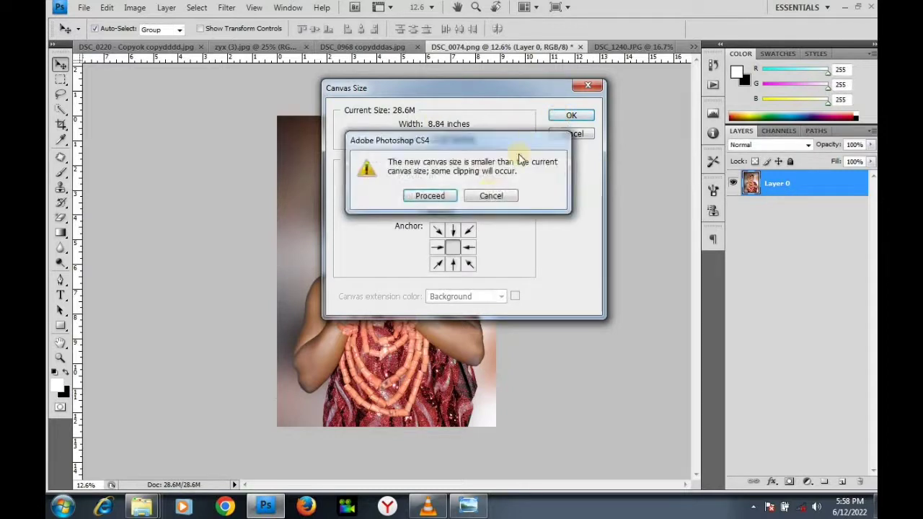
{"action": "left_click", "coordinate": [437, 195]}
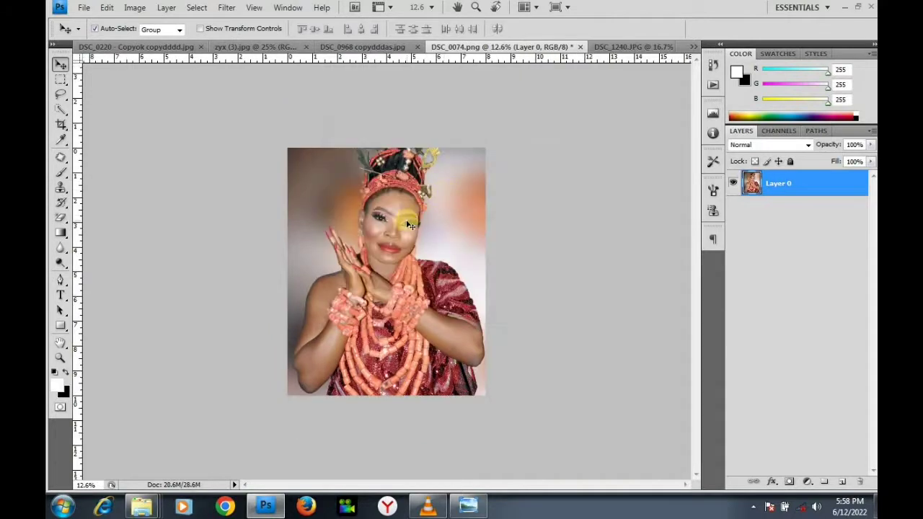
Step: Move the woman's photo down slightly and scale it proportionally to about 91.7% with Free Transform so her headpiece fits the canvas
{"action": "mouse_move", "coordinate": [413, 219]}
{"action": "left_mouse_down"}
{"action": "mouse_move", "coordinate": [399, 230]}
{"action": "mouse_move", "coordinate": [446, 198]}
{"action": "mouse_move", "coordinate": [404, 205]}
{"action": "mouse_move", "coordinate": [409, 174]}
{"action": "mouse_move", "coordinate": [404, 217]}
{"action": "mouse_move", "coordinate": [430, 218]}
{"action": "mouse_move", "coordinate": [397, 218]}
{"action": "mouse_move", "coordinate": [440, 216]}
{"action": "mouse_move", "coordinate": [363, 230]}
{"action": "mouse_move", "coordinate": [429, 210]}
{"action": "mouse_move", "coordinate": [401, 229]}
{"action": "mouse_move", "coordinate": [432, 231]}
{"action": "mouse_move", "coordinate": [397, 228]}
{"action": "mouse_move", "coordinate": [416, 238]}
{"action": "mouse_move", "coordinate": [393, 230]}
{"action": "mouse_move", "coordinate": [407, 235]}
{"action": "left_mouse_up"}
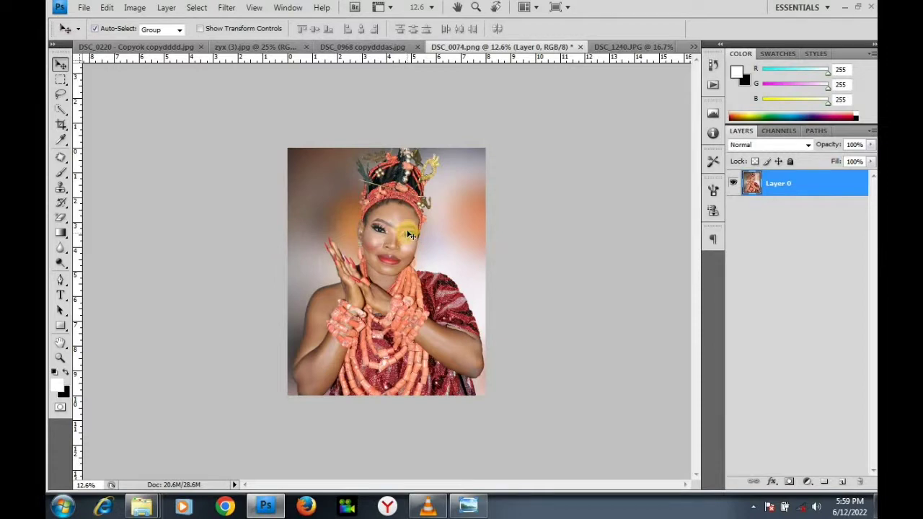
{"action": "key", "text": "ctrl+t"}
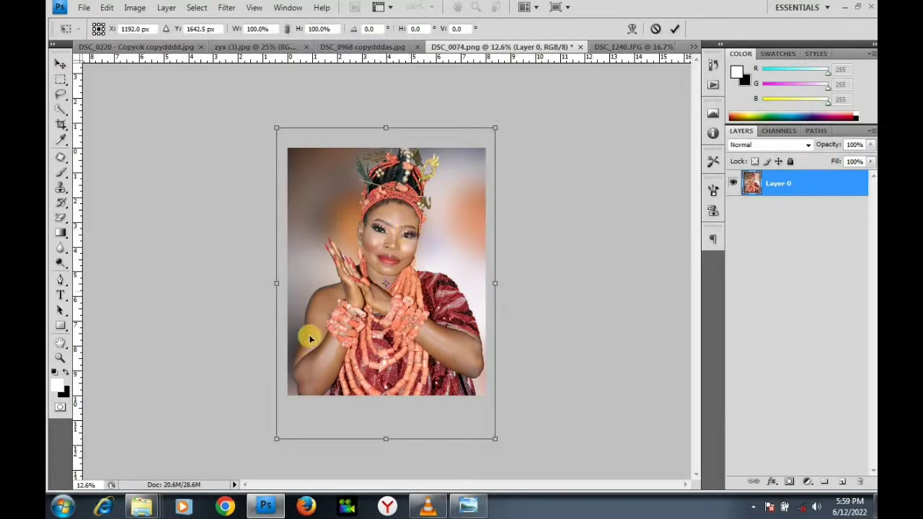
{"action": "left_click_drag", "start_coordinate": [276, 437], "coordinate": [286, 424]}
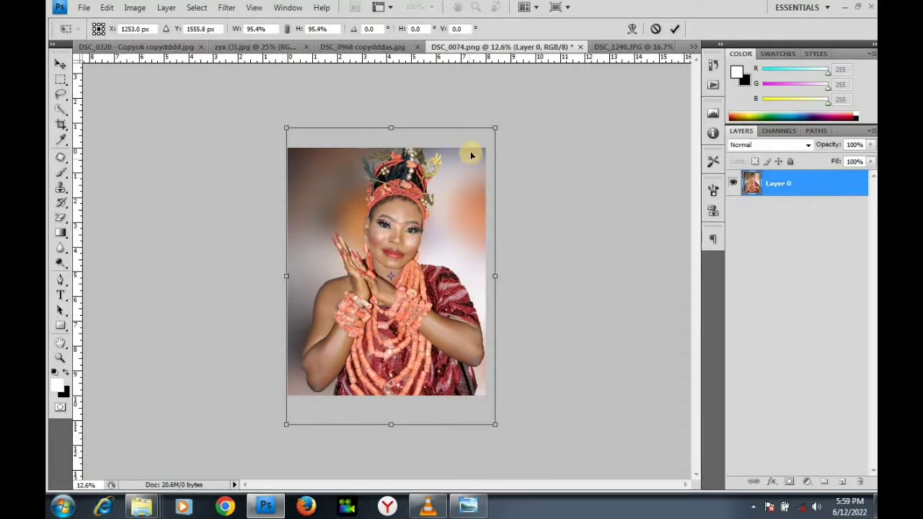
{"action": "left_click_drag", "start_coordinate": [493, 128], "coordinate": [487, 138]}
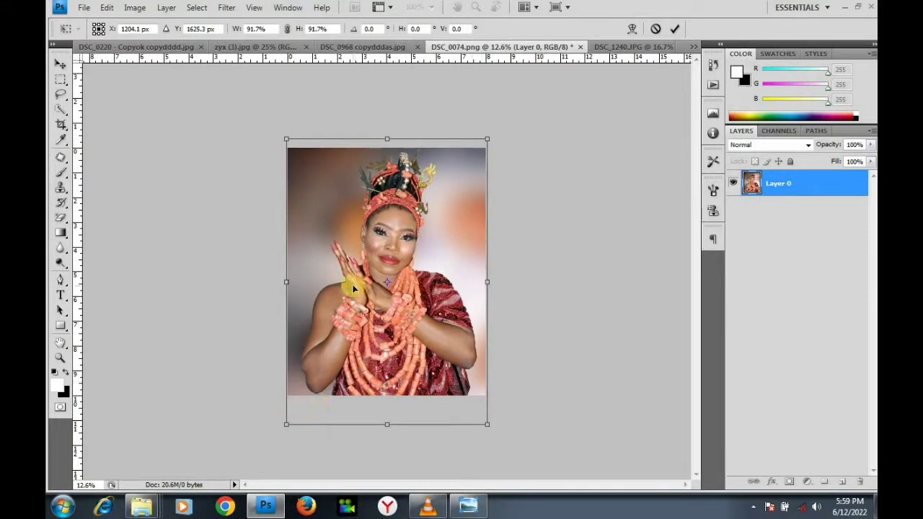
{"action": "key", "text": "Return"}
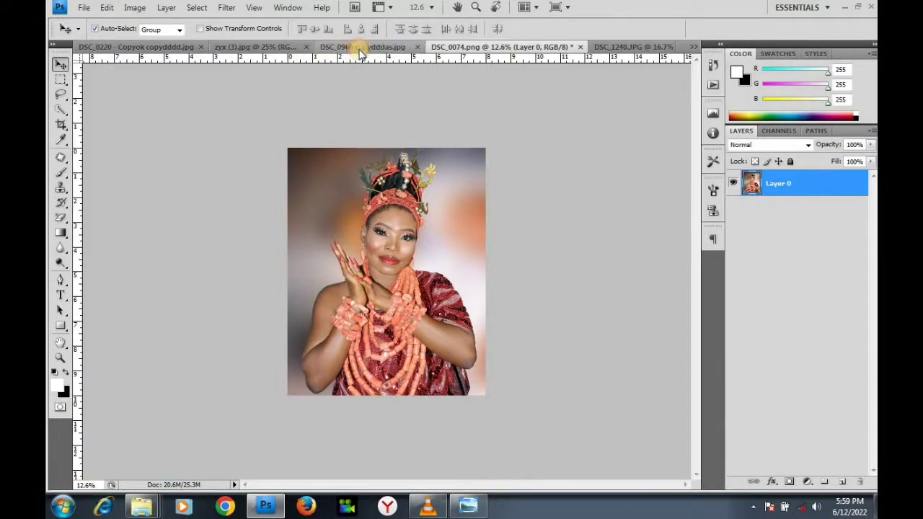
Step: Switch to the DSC_0968 copydddas.jpg document and convert its locked Background into a regular layer with the default name
{"action": "left_click", "coordinate": [360, 47]}
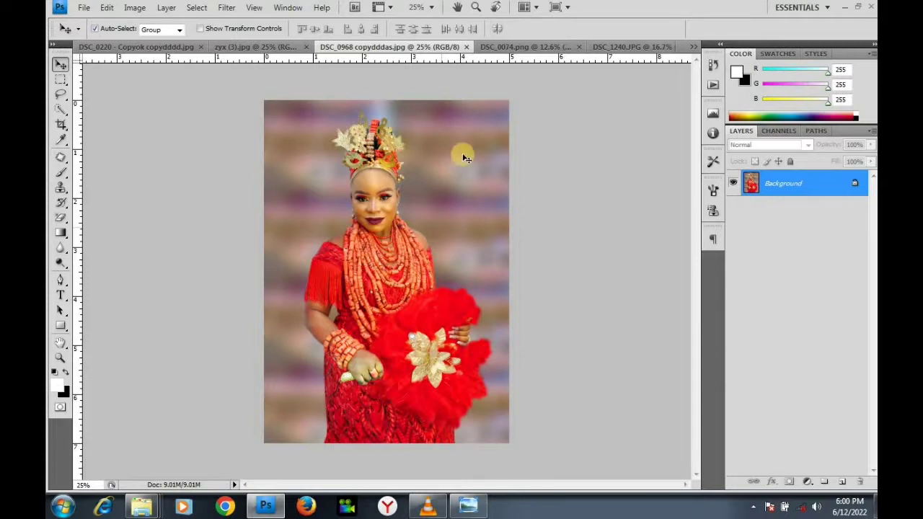
{"action": "double_click", "coordinate": [788, 186]}
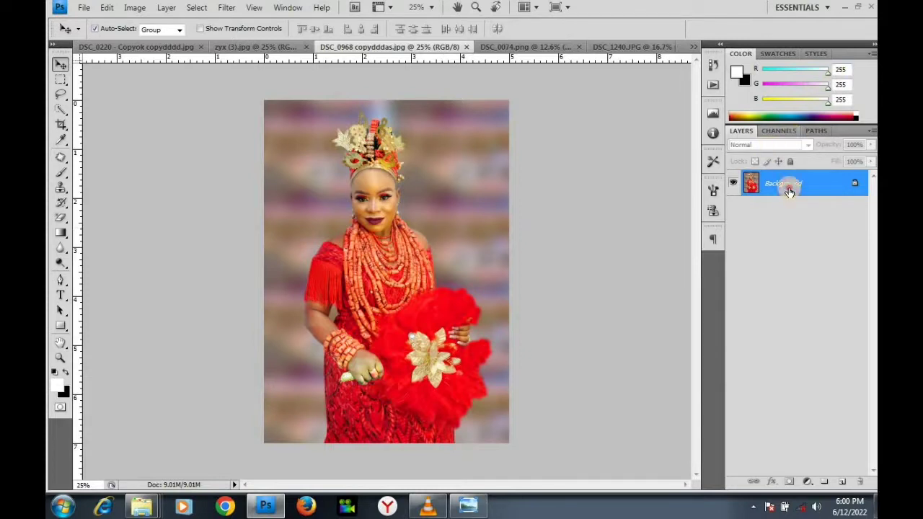
{"action": "key", "text": "Return"}
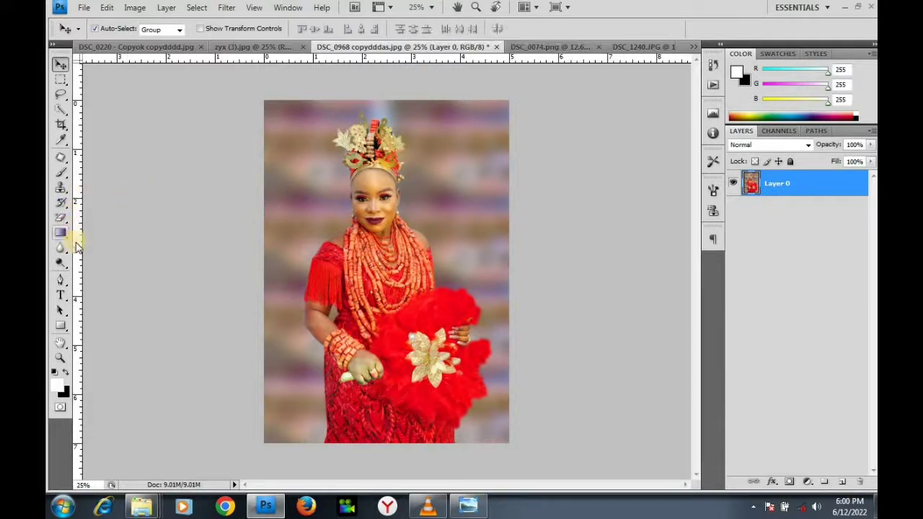
Step: Set the Crop tool to 12 in wide and 16 in high at a resolution of 300 pixels/inch
{"action": "left_click", "coordinate": [61, 126]}
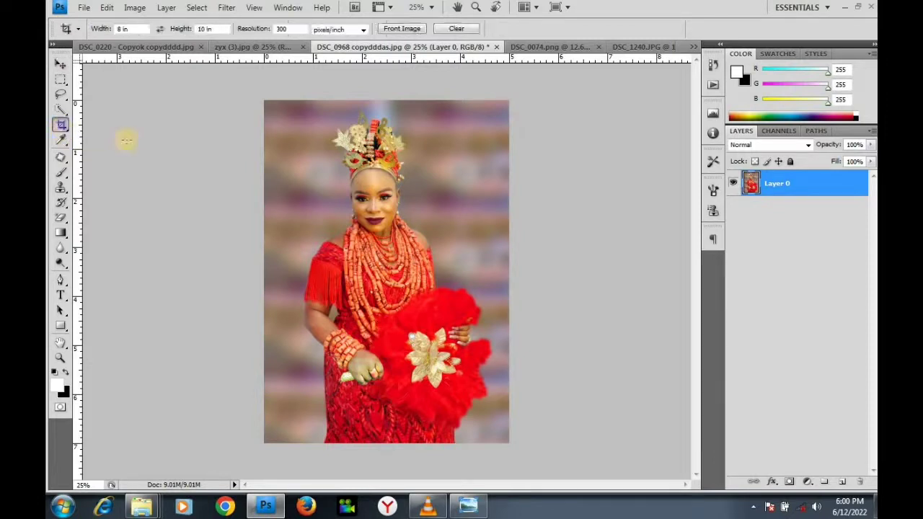
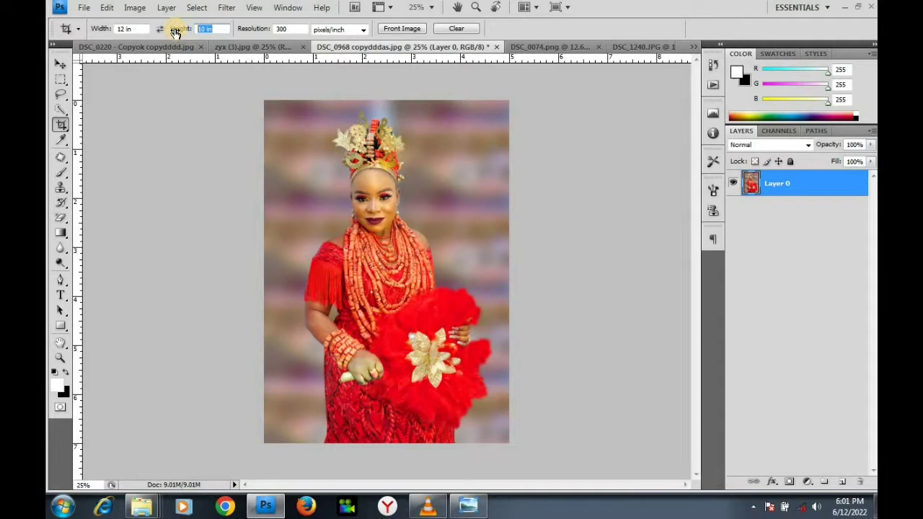
{"action": "type", "text": "6IN"}
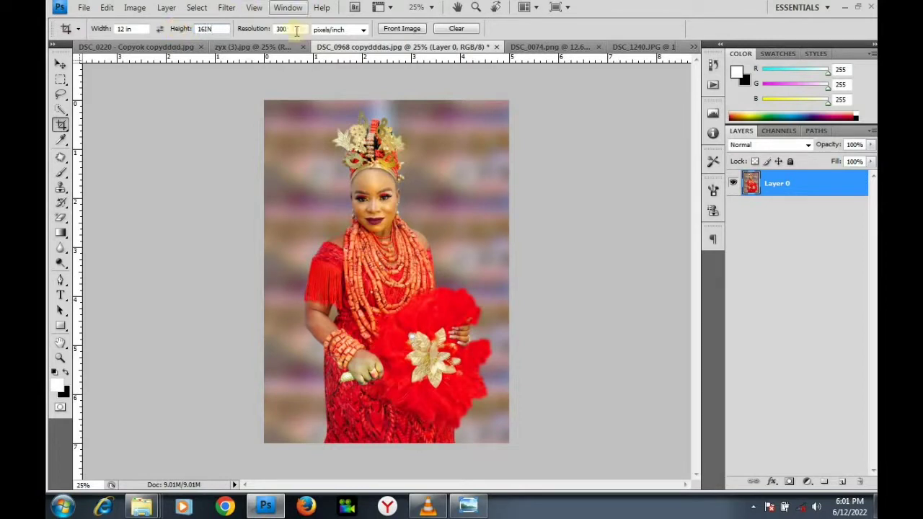
{"action": "left_click", "coordinate": [292, 28]}
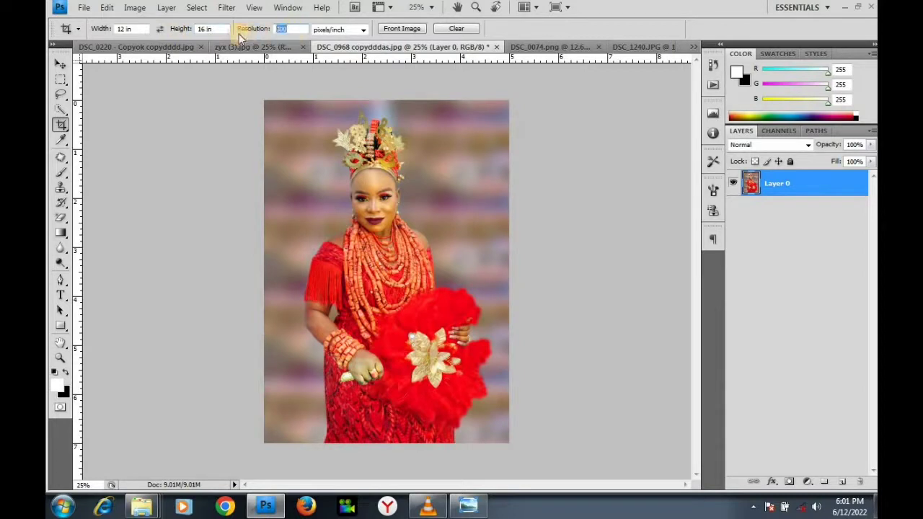
{"action": "type", "text": "30"}
{"action": "left_click", "coordinate": [61, 65]}
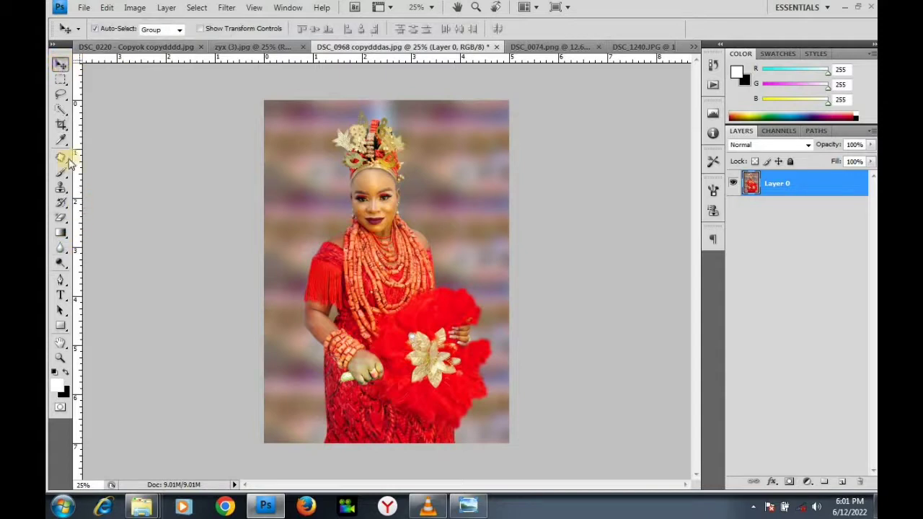
{"action": "left_click", "coordinate": [61, 126]}
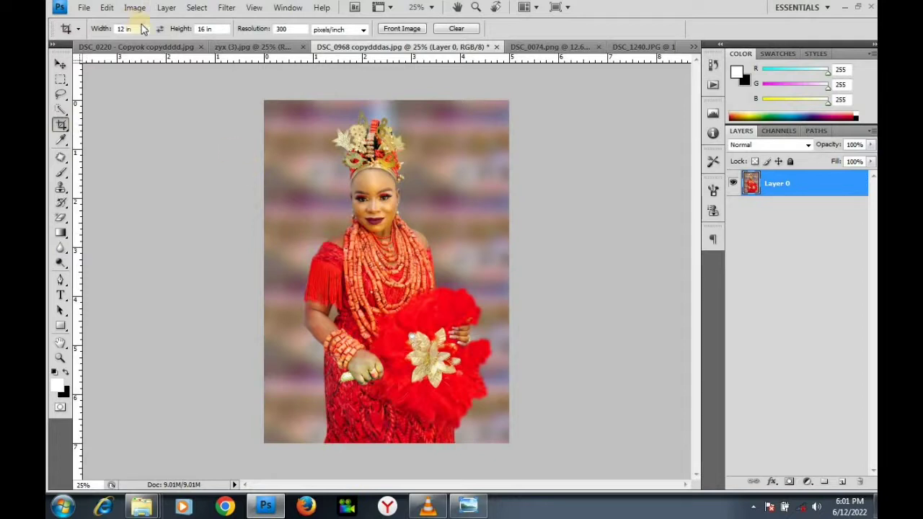
{"action": "double_click", "coordinate": [128, 29]}
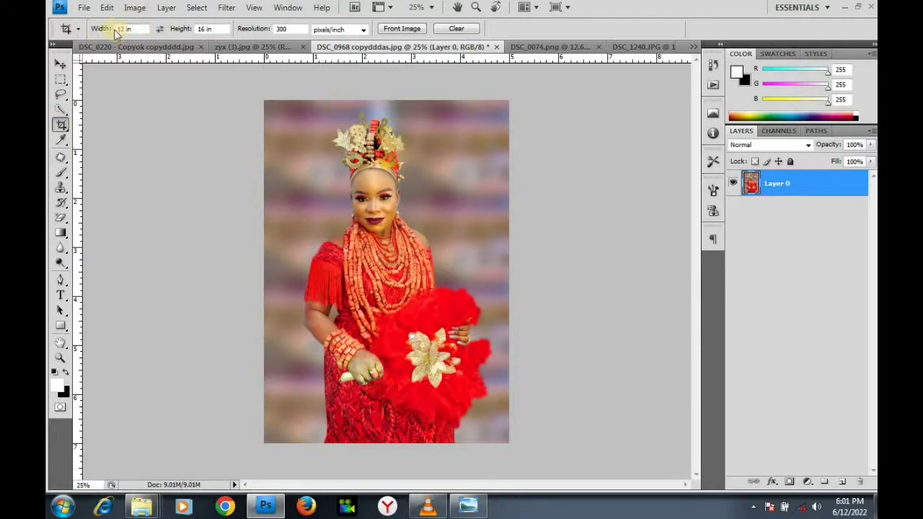
{"action": "left_click", "coordinate": [61, 65]}
{"action": "left_click", "coordinate": [60, 124]}
{"action": "left_click", "coordinate": [209, 29]}
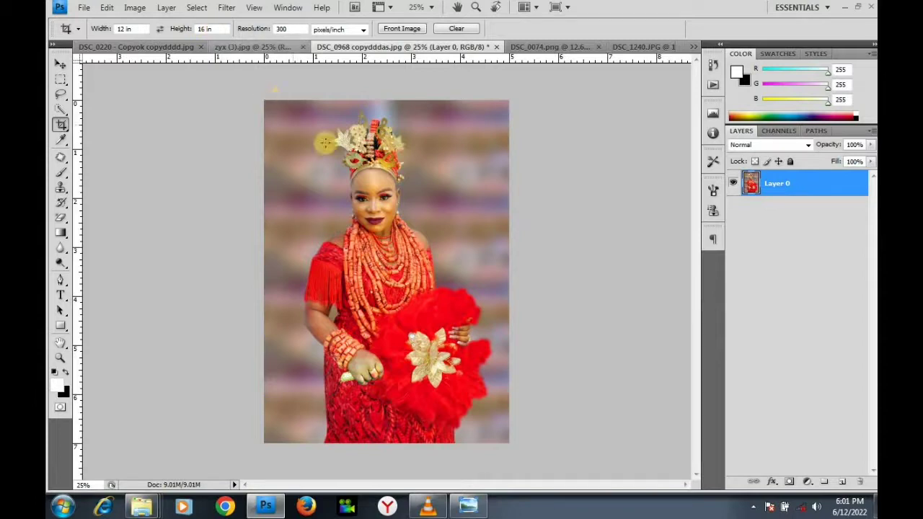
Step: Crop the photo around the woman in red with the 12 by 16 inch frame, trimming the edges slightly, and fit it on screen
{"action": "left_click_drag", "start_coordinate": [261, 101], "coordinate": [509, 426]}
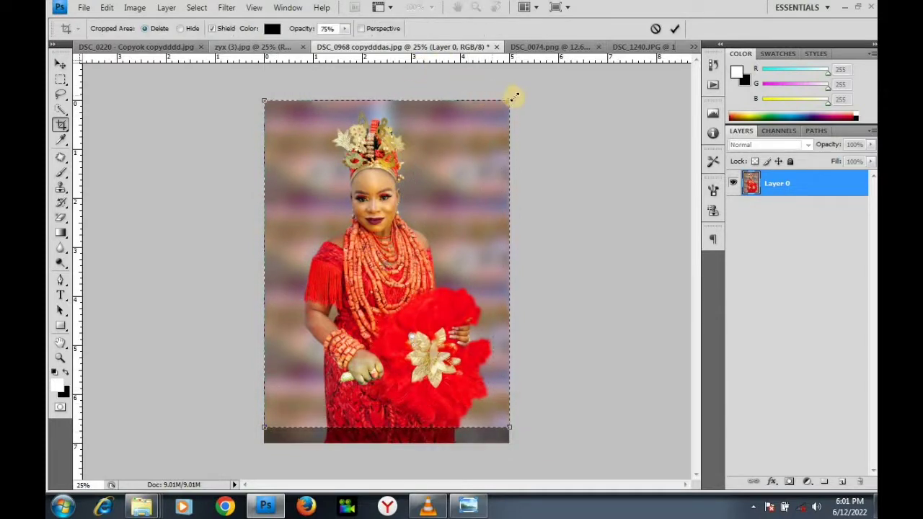
{"action": "mouse_move", "coordinate": [503, 106]}
{"action": "left_mouse_down"}
{"action": "mouse_move", "coordinate": [495, 103]}
{"action": "mouse_move", "coordinate": [491, 117]}
{"action": "left_mouse_up"}
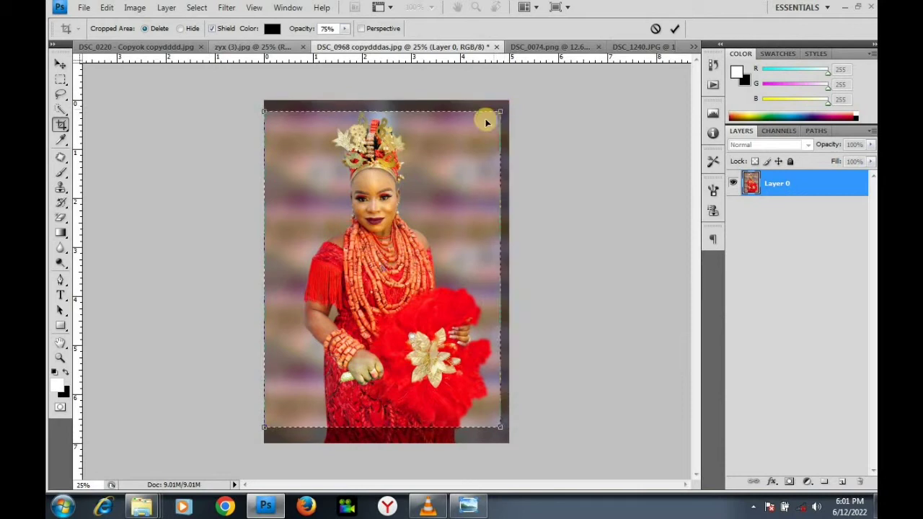
{"action": "left_click_drag", "start_coordinate": [262, 113], "coordinate": [264, 107]}
{"action": "key", "text": "Return"}
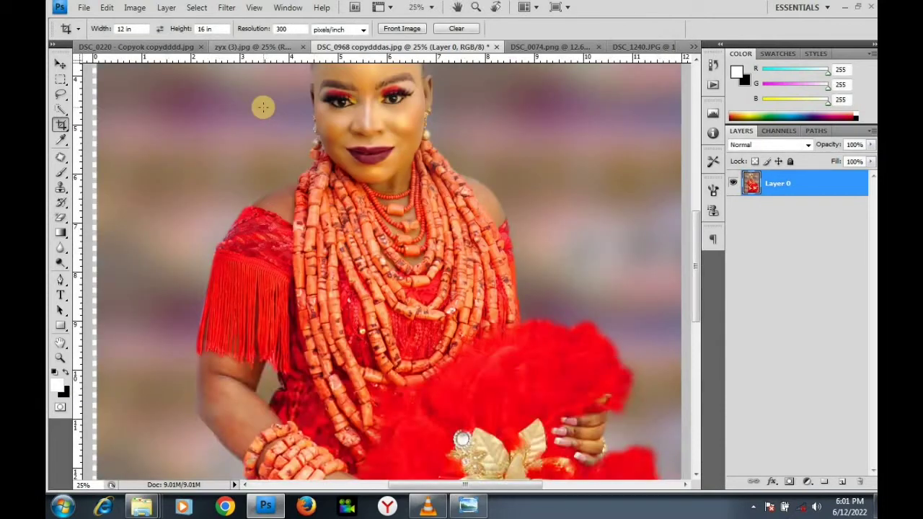
{"action": "key", "text": "ctrl+0"}
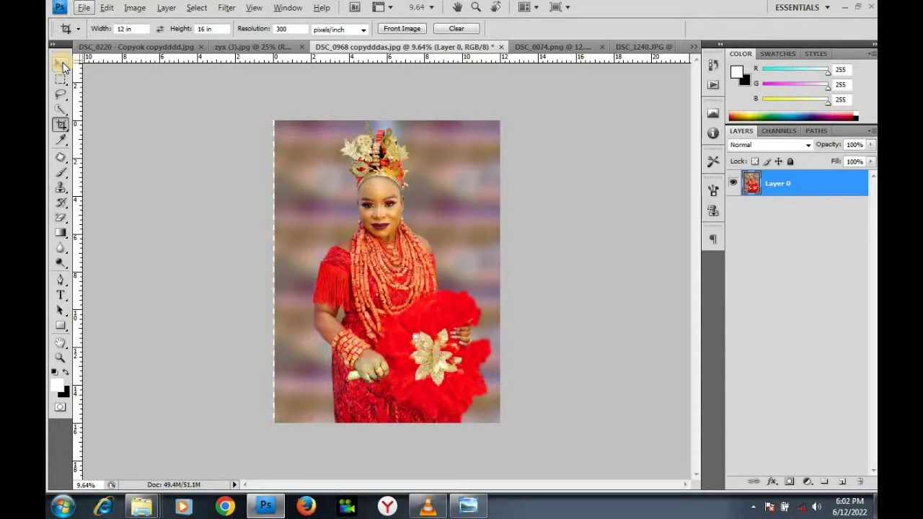
Step: Scale the layer proportionally to about 101.8% with Free Transform to cover the transparent strip along the photo's left edge
{"action": "key", "text": "ctrl+t"}
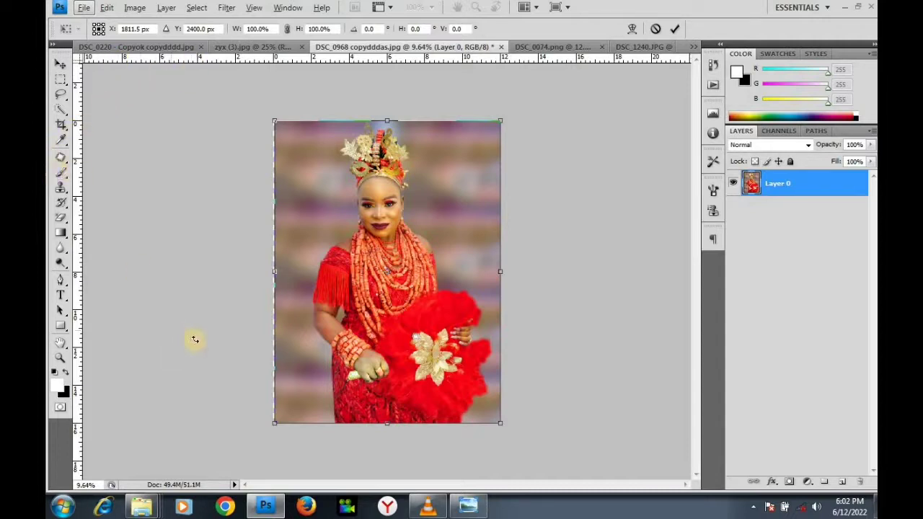
{"action": "left_click_drag", "start_coordinate": [267, 426], "coordinate": [270, 429]}
{"action": "key", "text": "c"}
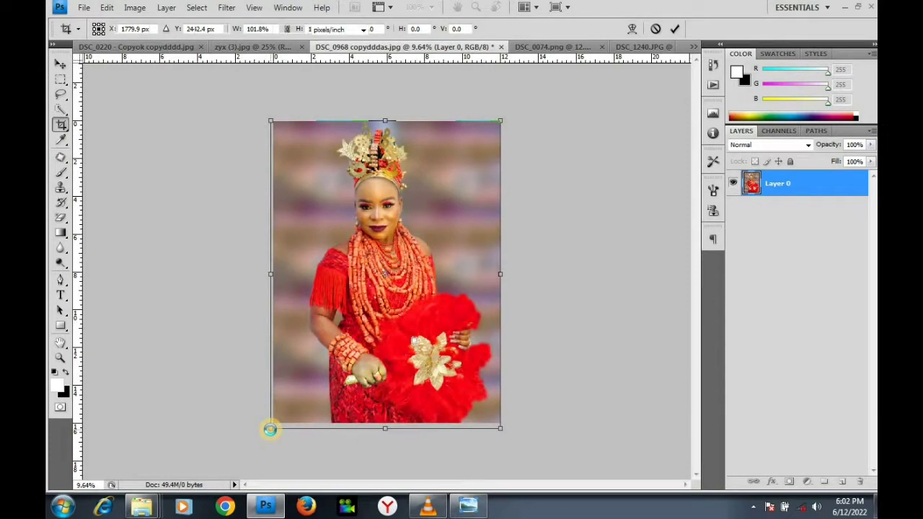
{"action": "key", "text": "Return"}
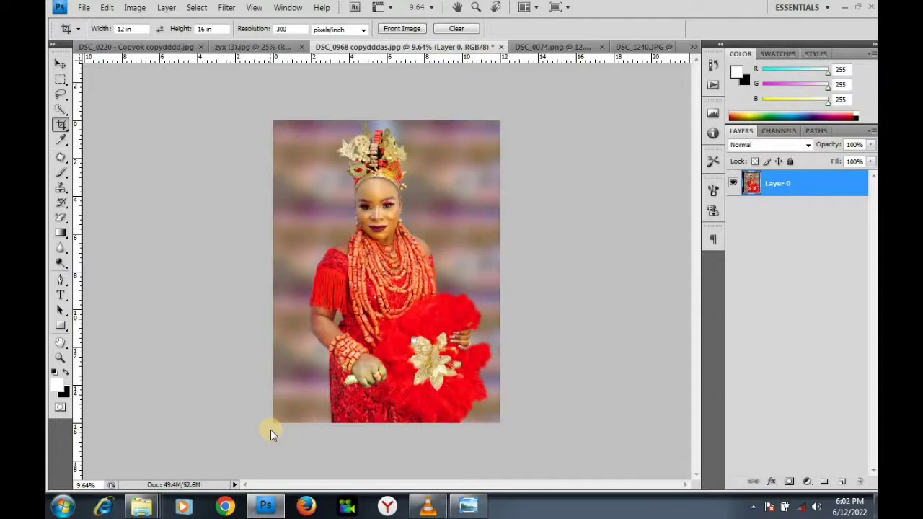
Step: Switch to the zyx (3).jpg document and set the crop size to 20 in wide and 16 in high
{"action": "left_click", "coordinate": [248, 46]}
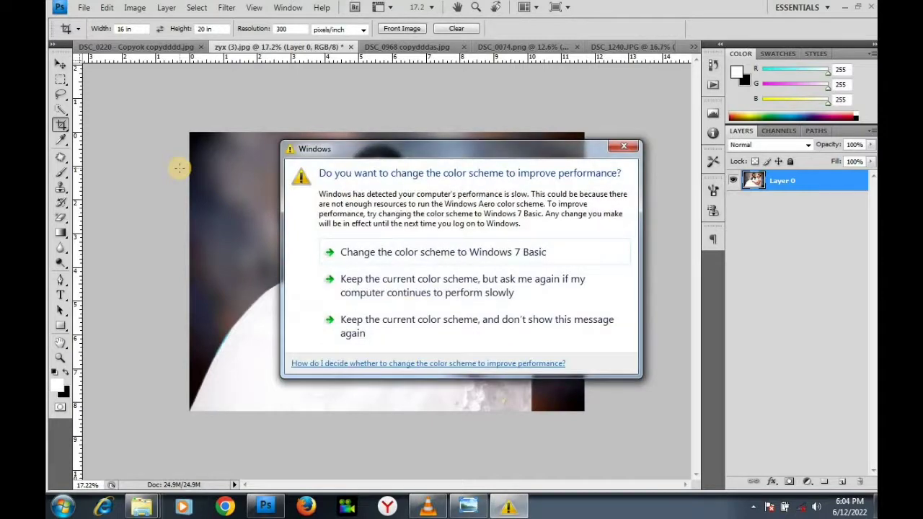
{"action": "left_click", "coordinate": [130, 29]}
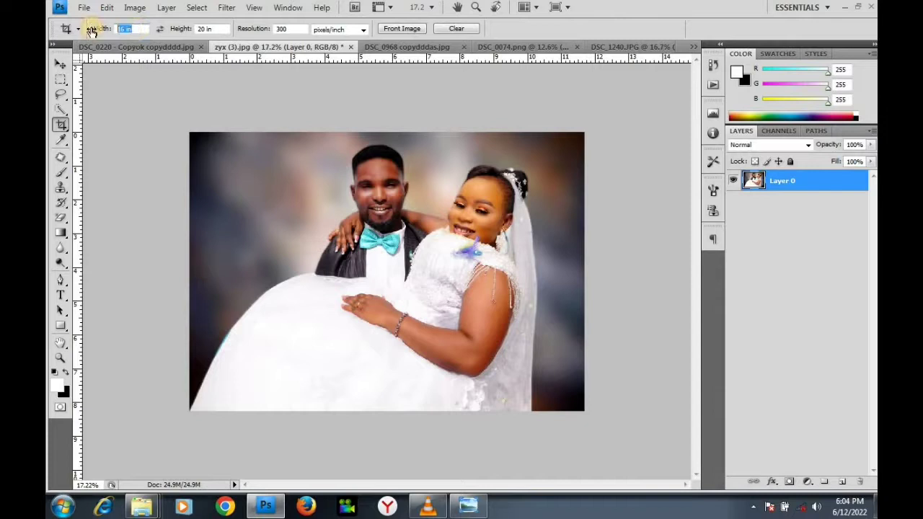
{"action": "type", "text": "20IN"}
{"action": "key", "text": "Tab"}
{"action": "type", "text": "16IN"}
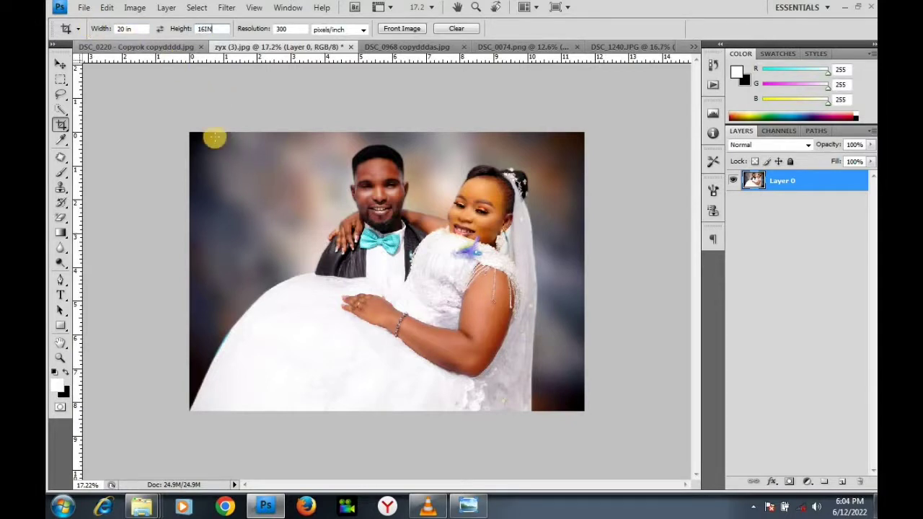
Step: Crop the wedding photo at full height with the frame positioned around the couple, trimming both sides, and fit it on screen
{"action": "left_click_drag", "start_coordinate": [190, 132], "coordinate": [757, 432]}
{"action": "left_click_drag", "start_coordinate": [334, 241], "coordinate": [346, 246]}
{"action": "key", "text": "shift+Right"}
{"action": "key", "text": "shift+Right"}
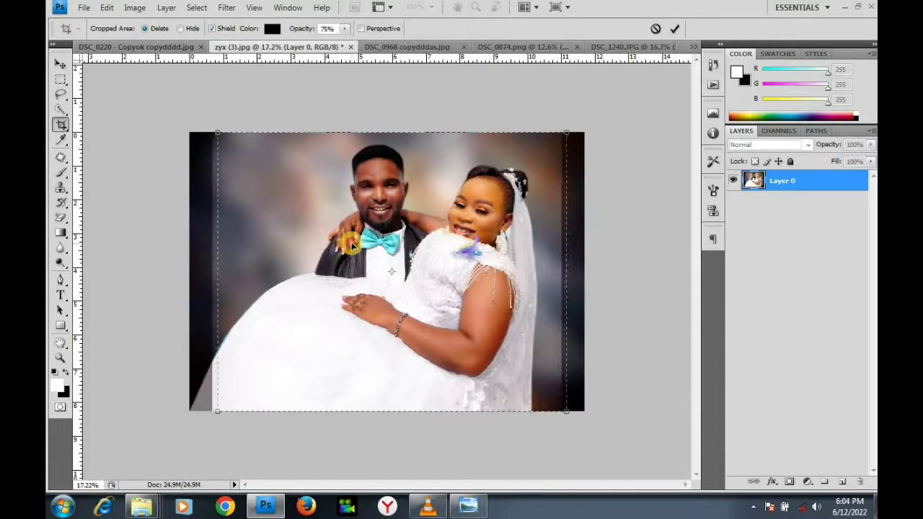
{"action": "double_click", "coordinate": [342, 242]}
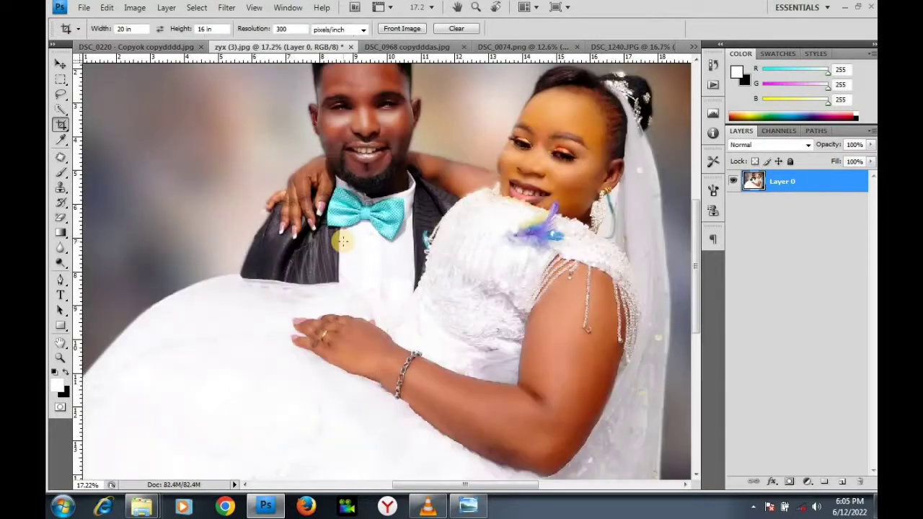
{"action": "left_click", "coordinate": [354, 321], "text": "alt"}
{"action": "key", "text": "alt"}
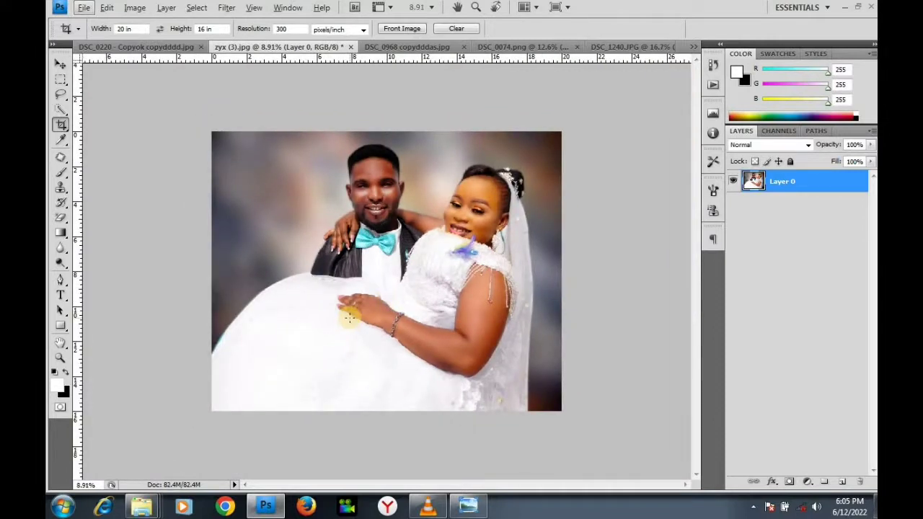
Step: Switch to the DSC_0220 - Copyok copydddd.jpg document and convert its locked Background into a regular layer with the default name
{"action": "key", "text": "ctrl+shift+Tab"}
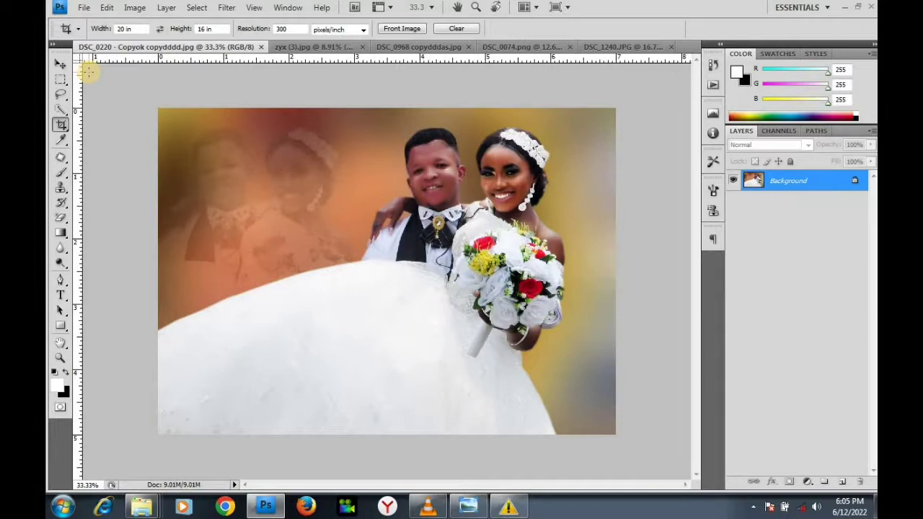
{"action": "double_click", "coordinate": [809, 182]}
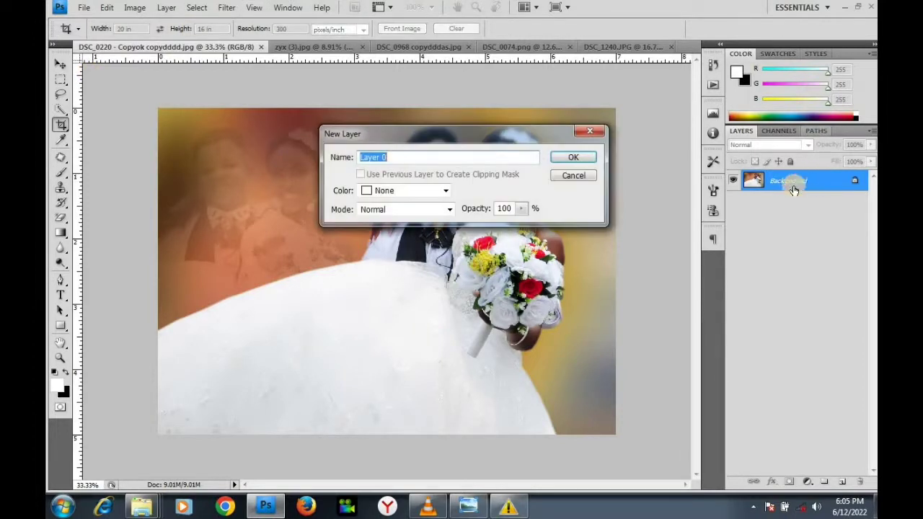
{"action": "key", "text": "Return"}
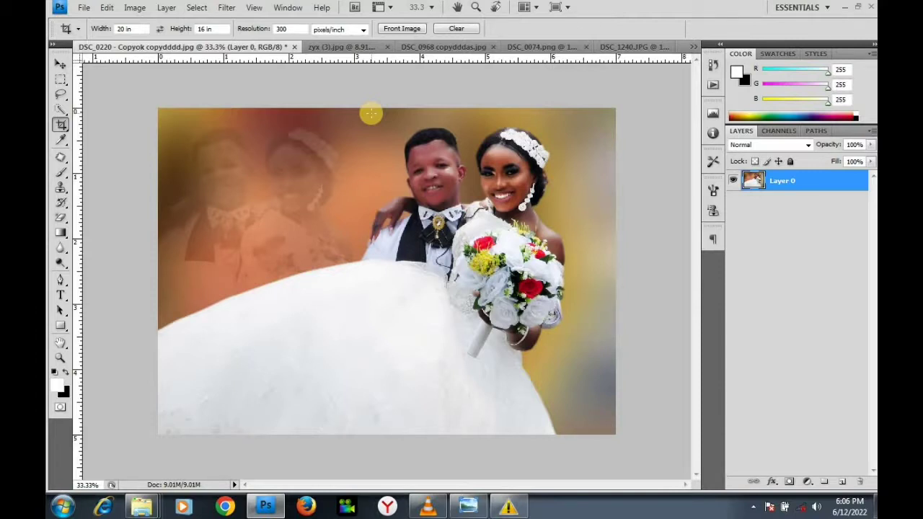
Step: Create a new document 24 inches wide and 16 inches high at 300 pixels/inch with a white background
{"action": "left_click", "coordinate": [83, 8]}
{"action": "mouse_move", "coordinate": [107, 8]}
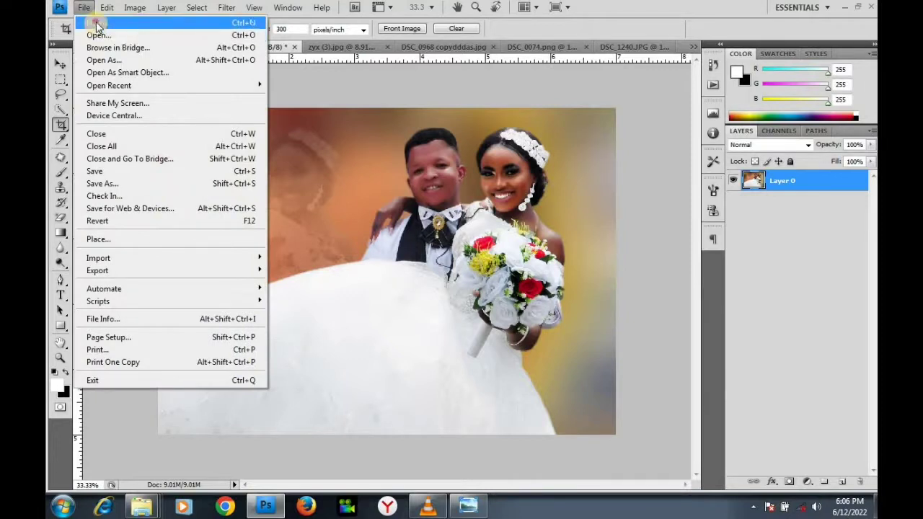
{"action": "left_click", "coordinate": [96, 21]}
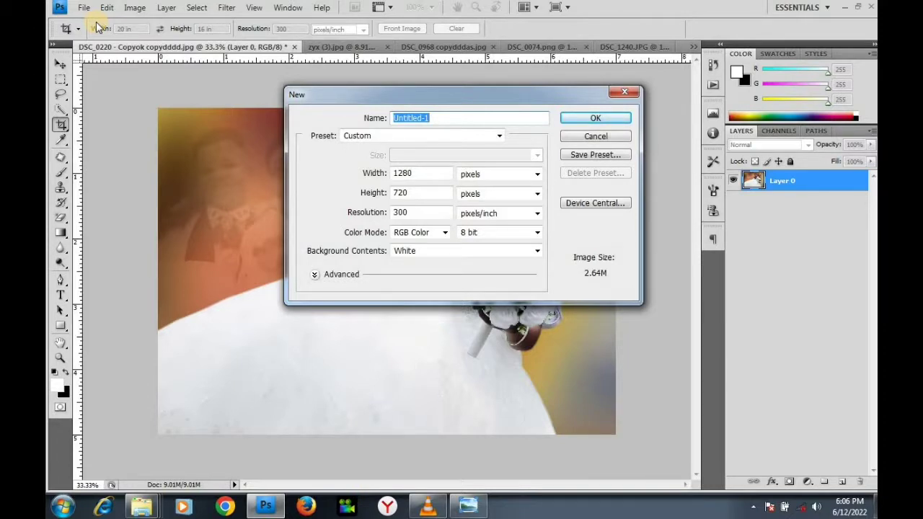
{"action": "left_click", "coordinate": [419, 173]}
{"action": "left_click", "coordinate": [367, 172]}
{"action": "type", "text": "24"}
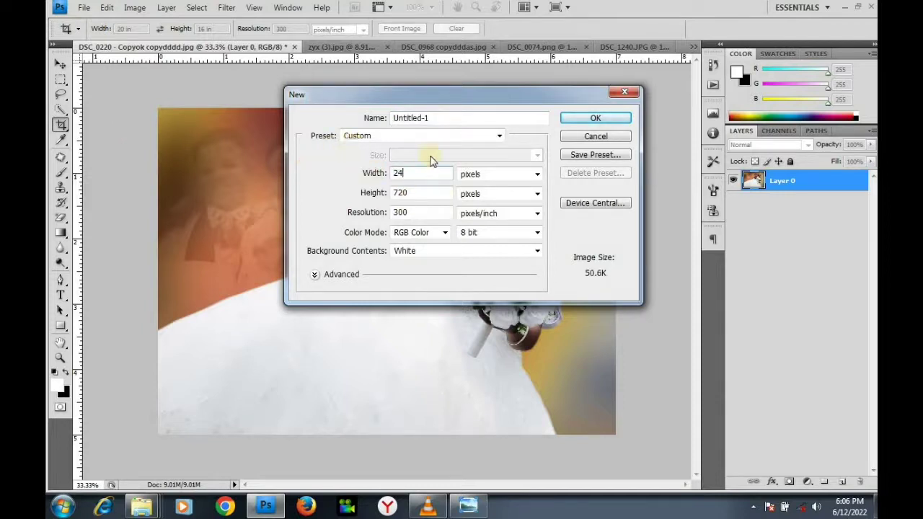
{"action": "left_click", "coordinate": [535, 176]}
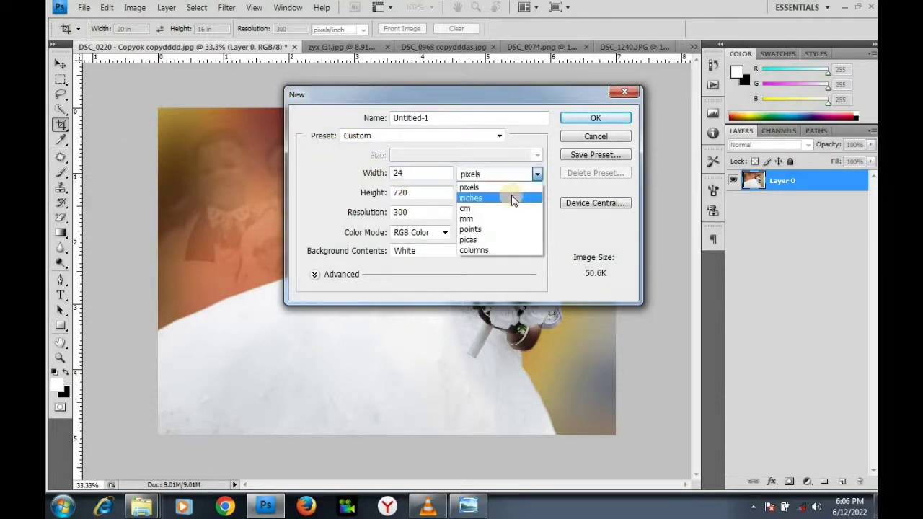
{"action": "left_click", "coordinate": [513, 198]}
{"action": "left_click", "coordinate": [372, 193]}
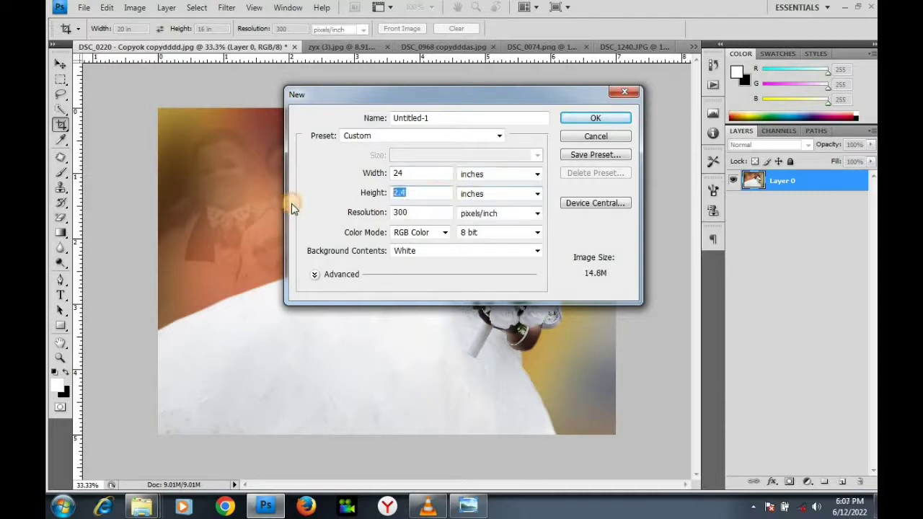
{"action": "type", "text": "16"}
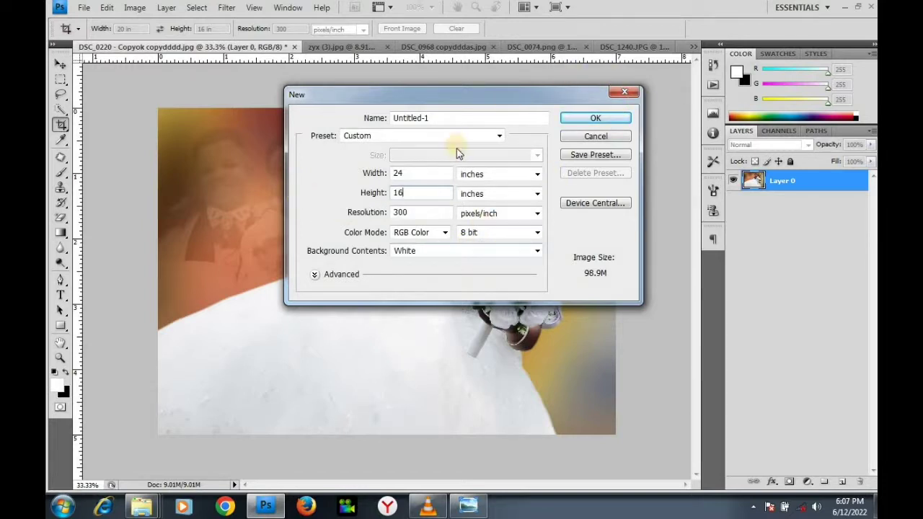
{"action": "left_click", "coordinate": [606, 122]}
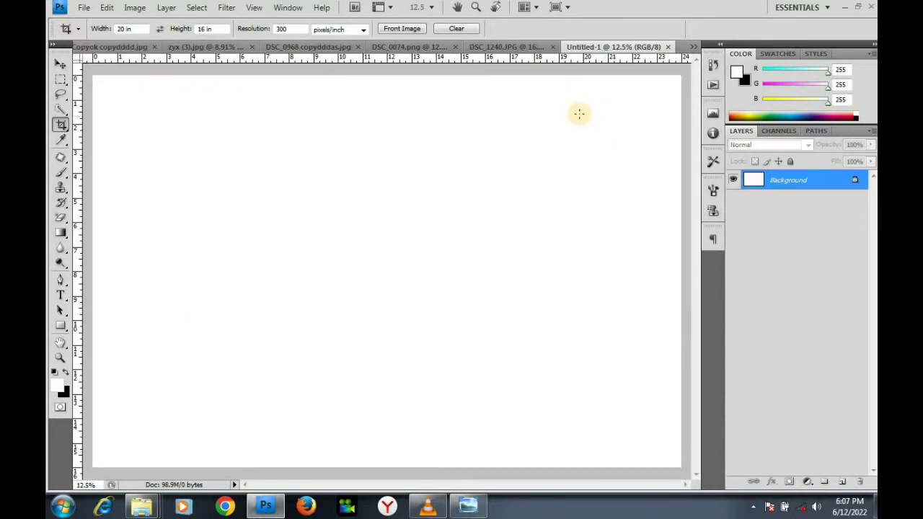
Step: Copy the wedding photo layer from DSC_0220 - Copyok copydddd.jpg into the Untitled-1 document with the Move tool and dismiss the Windows color scheme prompt
{"action": "scroll", "coordinate": [576, 114], "scroll_direction": "down", "scroll_amount": 2}
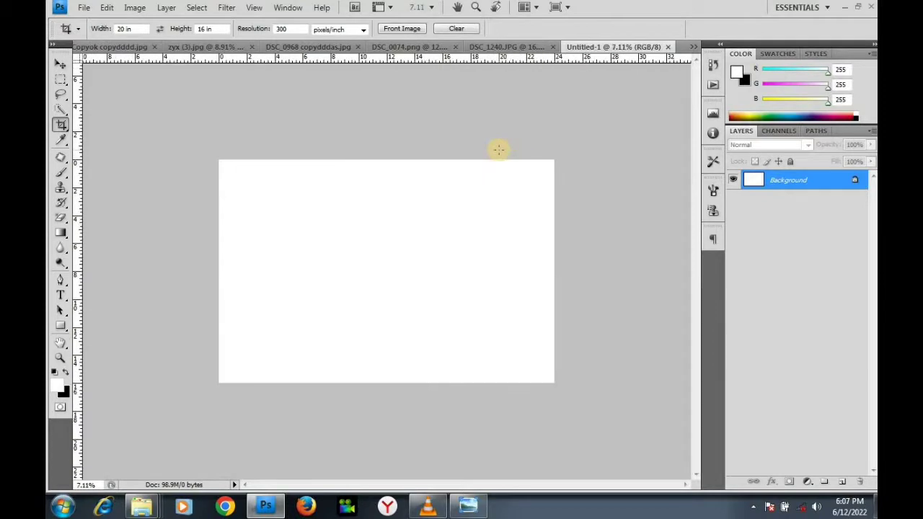
{"action": "scroll", "coordinate": [499, 149], "scroll_direction": "up", "scroll_amount": 2}
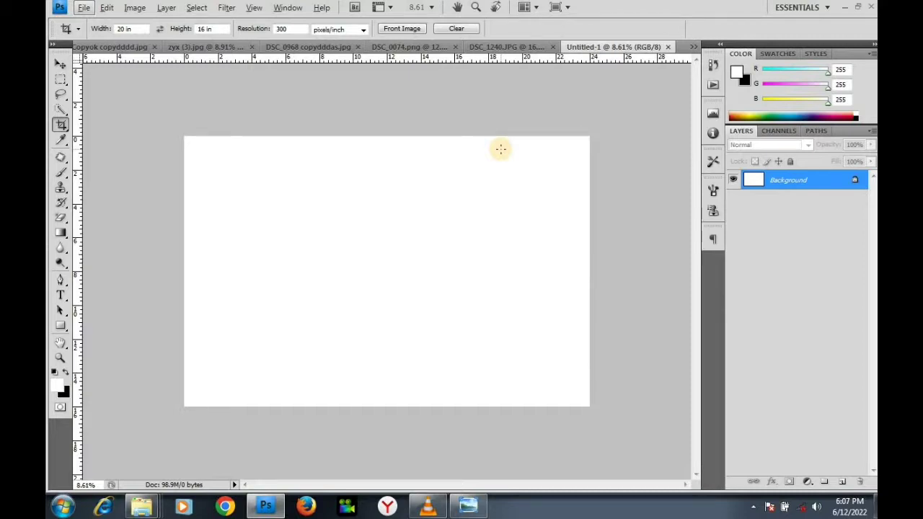
{"action": "left_click", "coordinate": [83, 7]}
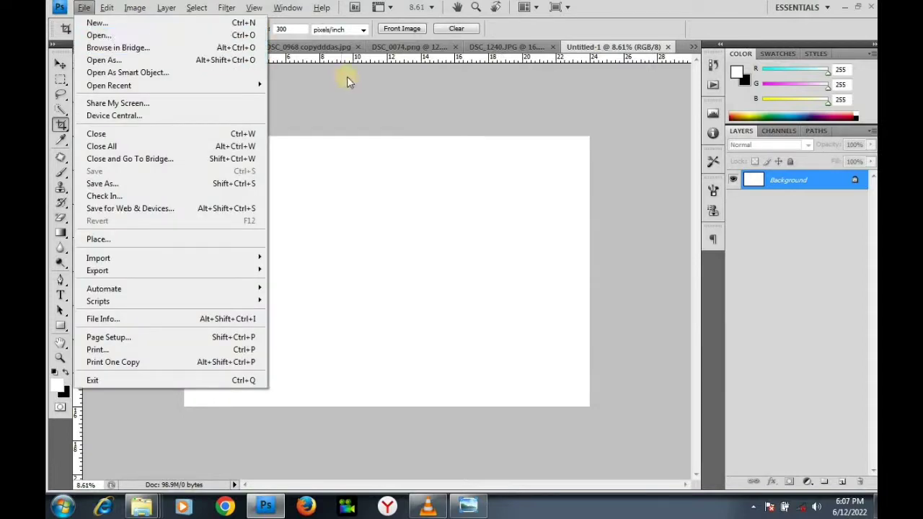
{"action": "left_click", "coordinate": [370, 171]}
{"action": "left_click", "coordinate": [60, 64]}
{"action": "left_click", "coordinate": [101, 47]}
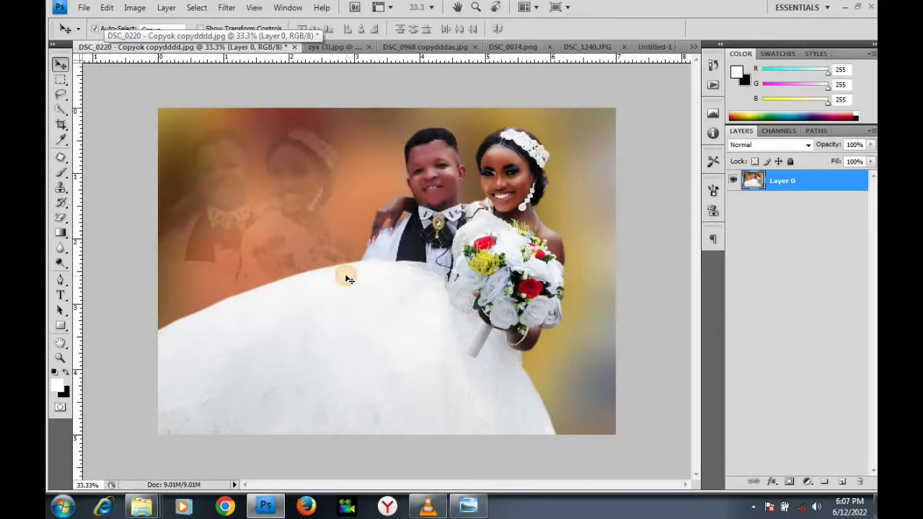
{"action": "left_click_drag", "start_coordinate": [345, 278], "coordinate": [621, 67]}
{"action": "left_click_drag", "start_coordinate": [485, 156], "coordinate": [373, 232]}
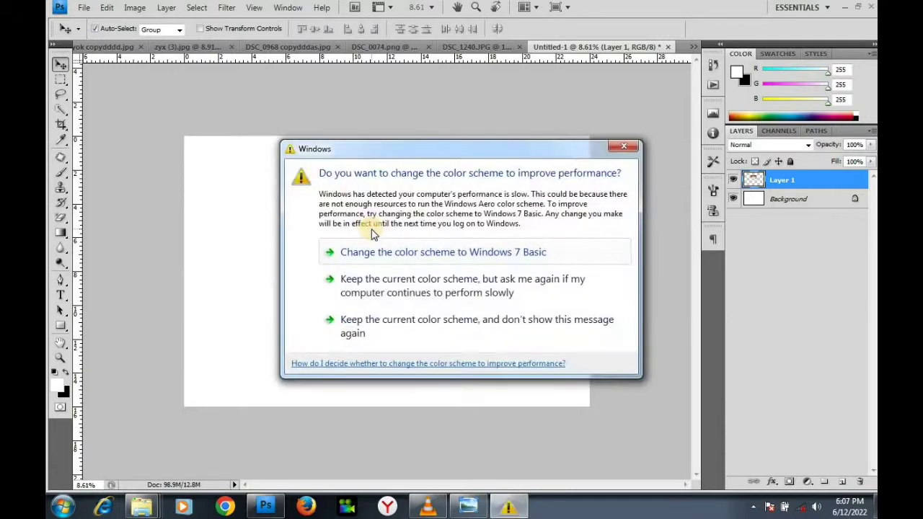
{"action": "left_click", "coordinate": [621, 147]}
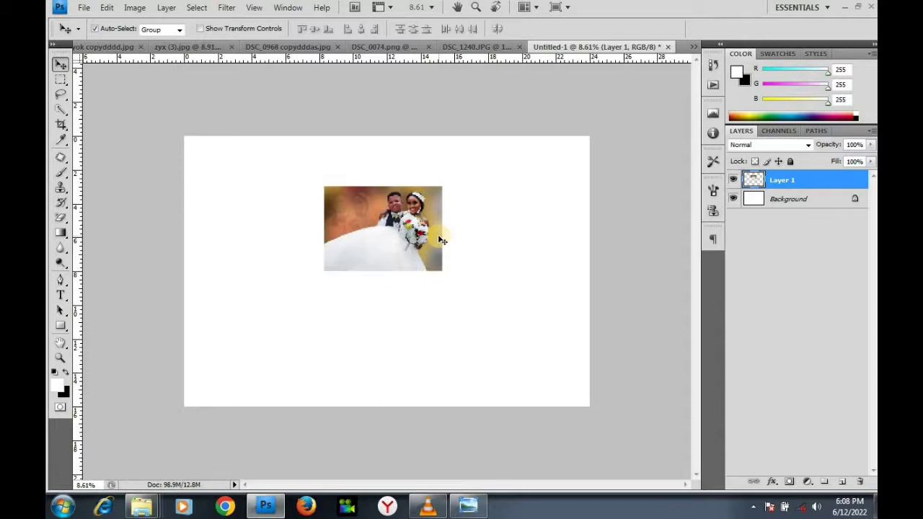
Step: Enlarge the wedding photo proportionally to about 365.2% with Free Transform and move it down to cover the whole canvas
{"action": "key", "text": "ctrl+t"}
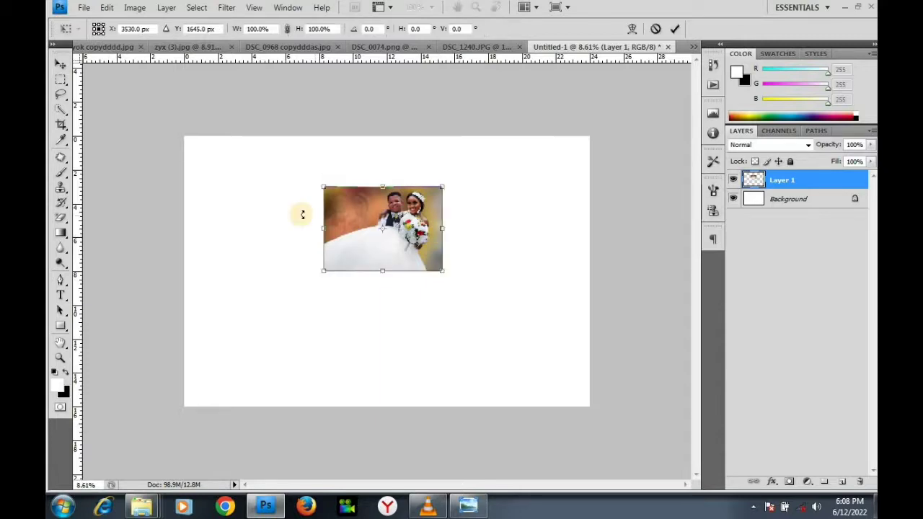
{"action": "left_click_drag", "start_coordinate": [442, 268], "coordinate": [583, 401]}
{"action": "left_click_drag", "start_coordinate": [321, 186], "coordinate": [130, 118]}
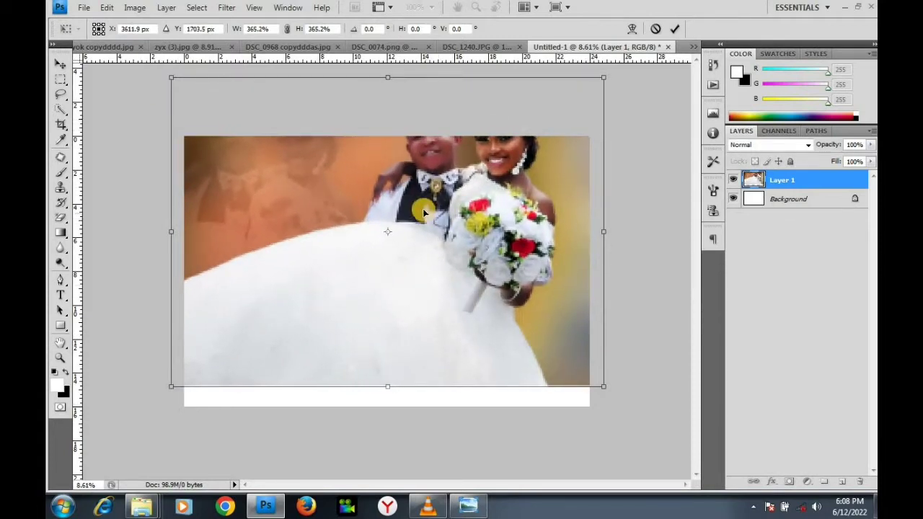
{"action": "left_click_drag", "start_coordinate": [423, 223], "coordinate": [423, 252]}
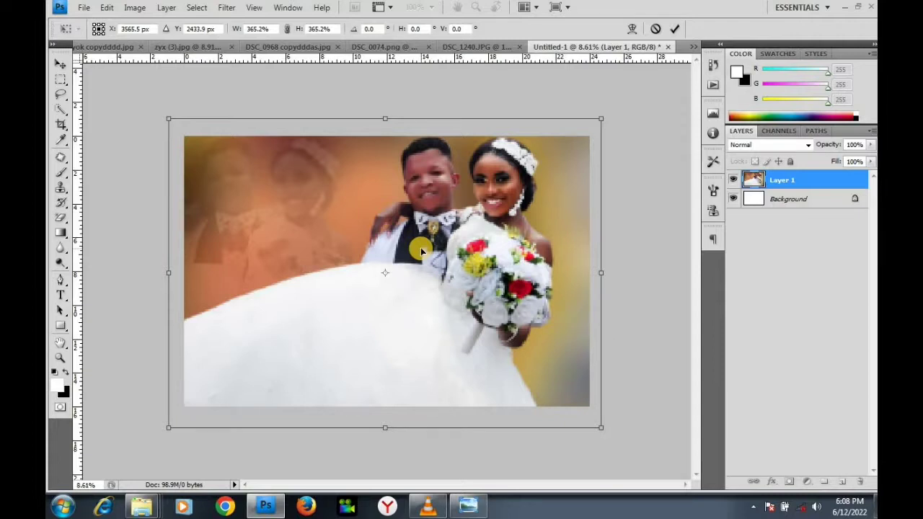
Step: Reduce the photo's scale to about 351.5%, align its upper edge with the canvas, nudge it slightly right, apply the transform and dismiss the Windows prompt
{"action": "left_click_drag", "start_coordinate": [600, 118], "coordinate": [591, 128]}
{"action": "mouse_move", "coordinate": [170, 425]}
{"action": "left_mouse_down"}
{"action": "mouse_move", "coordinate": [187, 408]}
{"action": "mouse_move", "coordinate": [175, 423]}
{"action": "left_mouse_up"}
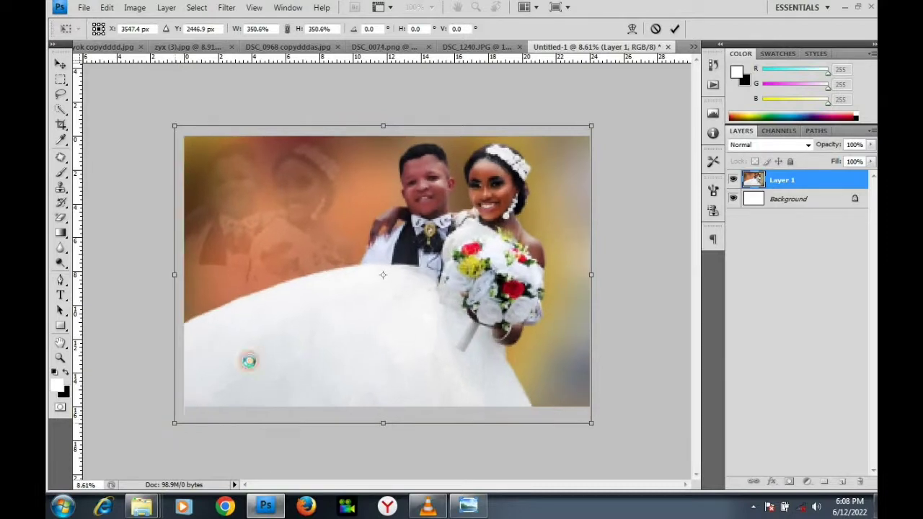
{"action": "left_click_drag", "start_coordinate": [324, 299], "coordinate": [325, 298]}
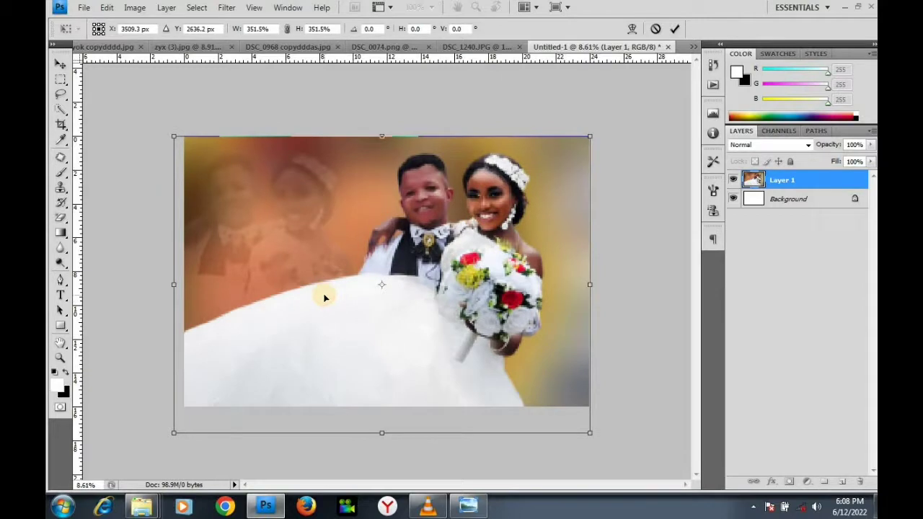
{"action": "key", "text": "Right"}
{"action": "key", "text": "Right"}
{"action": "key", "text": "Right"}
{"action": "key", "text": "Right"}
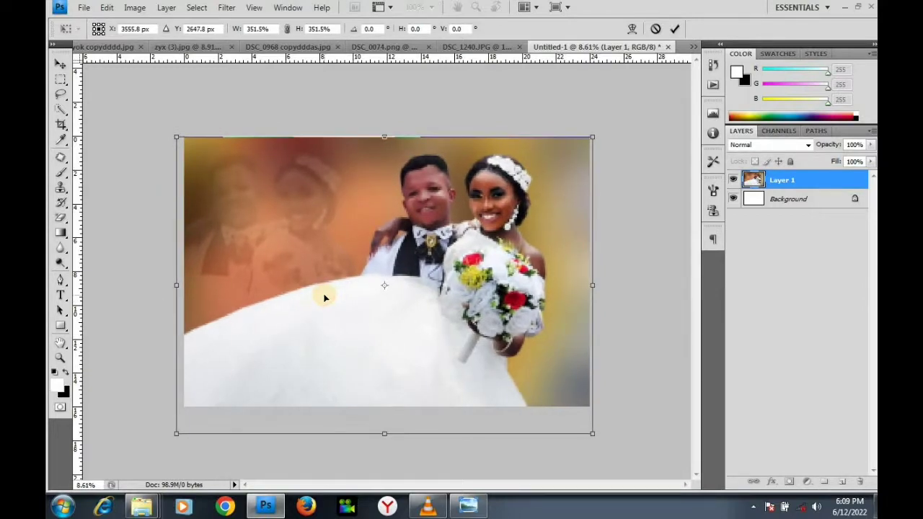
{"action": "key", "text": "Return"}
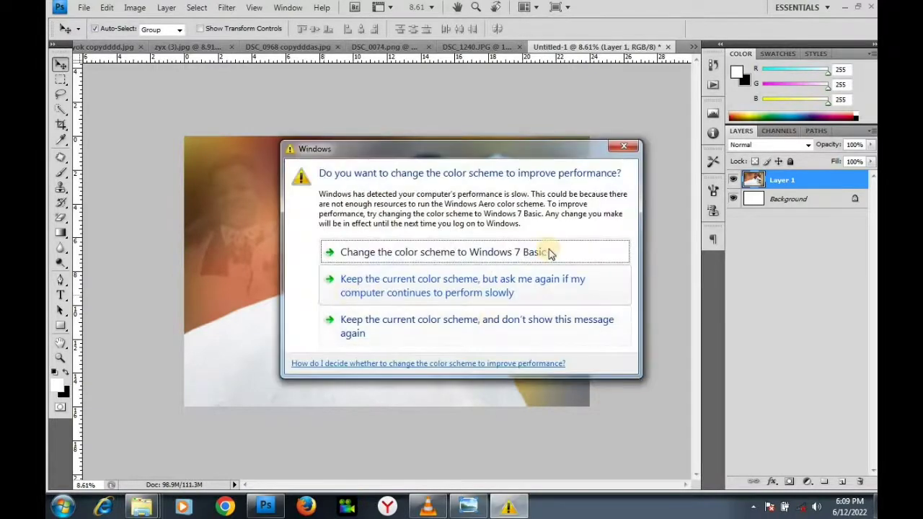
{"action": "left_click", "coordinate": [624, 147]}
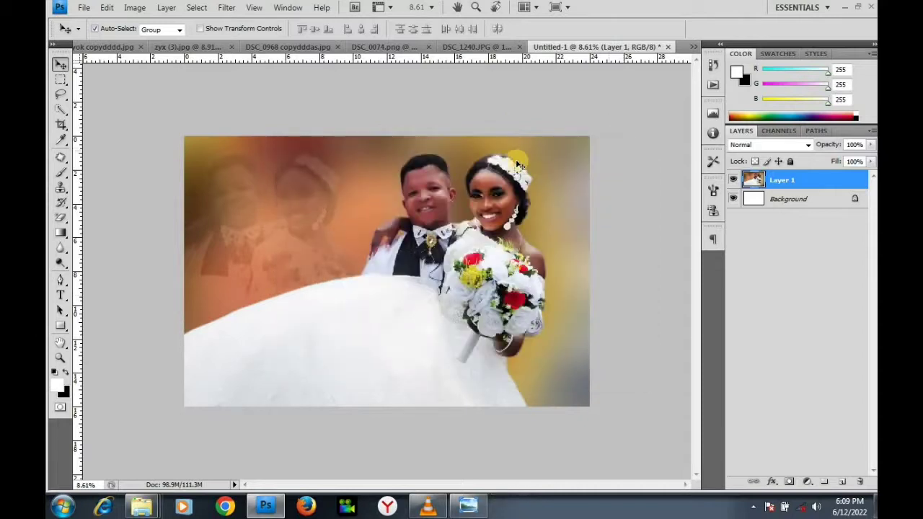